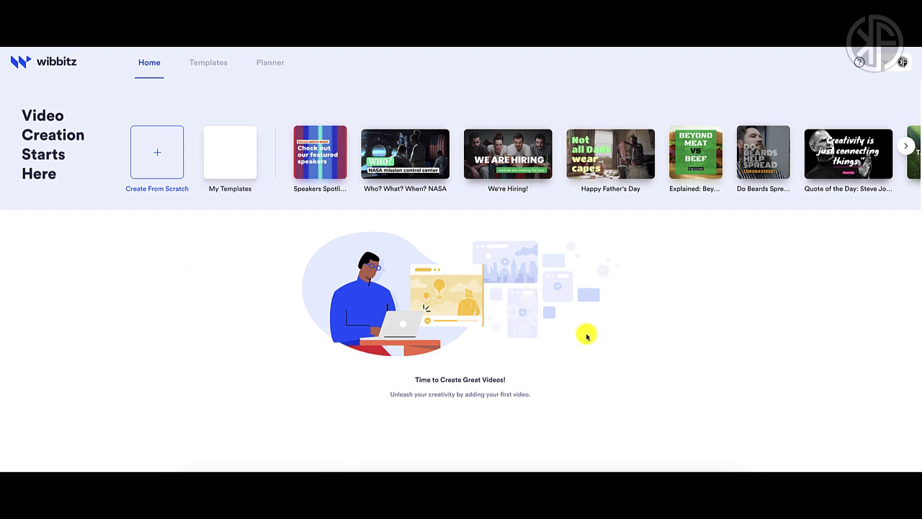
# - View the account's brand kit with its logos, color palette and fonts, and close it
pyautogui.click(885, 64)
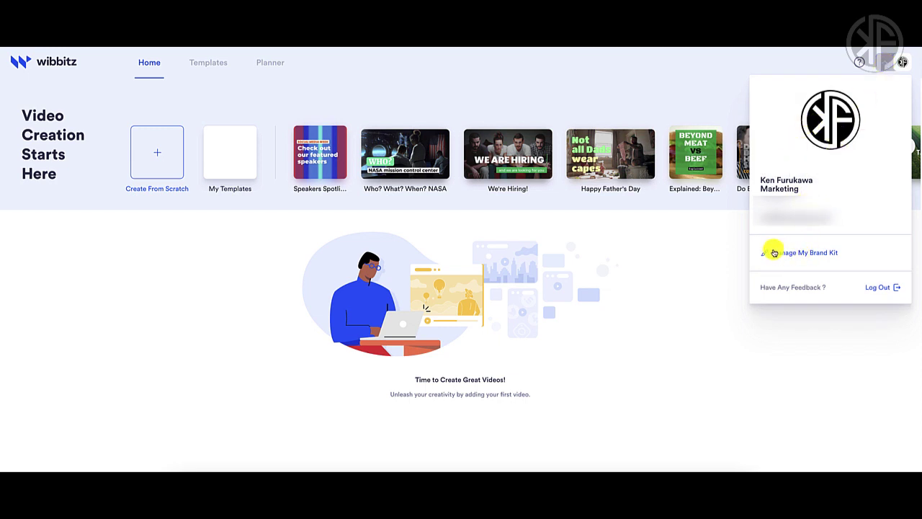
pyautogui.click(800, 253)
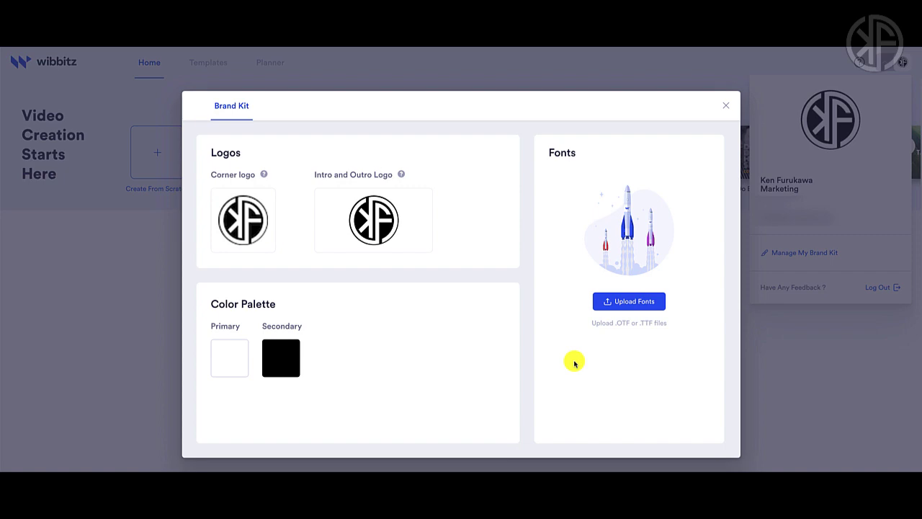
pyautogui.click(725, 106)
pyautogui.click(738, 99)
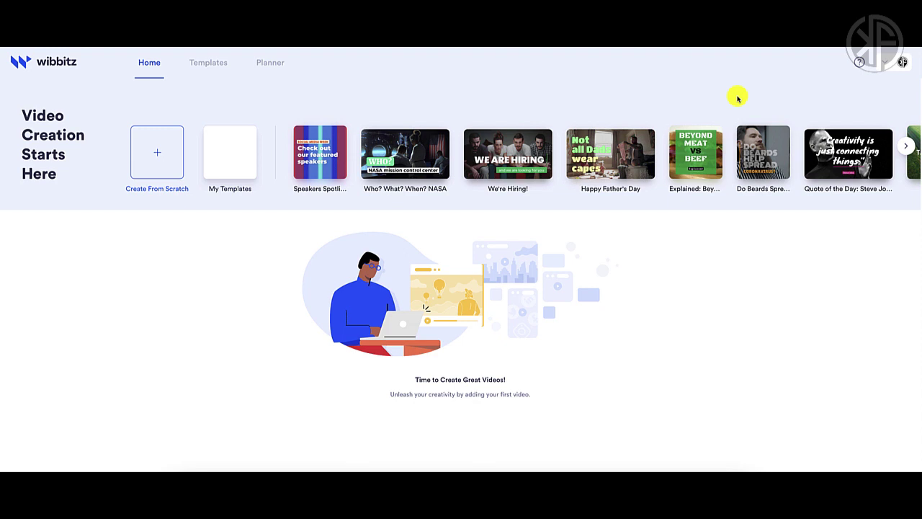
# - Open the help center and look into its Getting Started collection
pyautogui.click(859, 64)
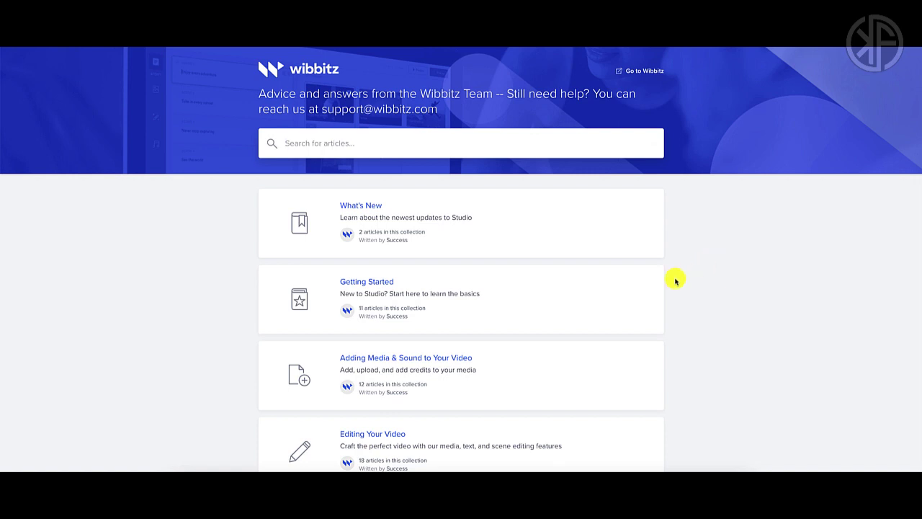
pyautogui.click(356, 283)
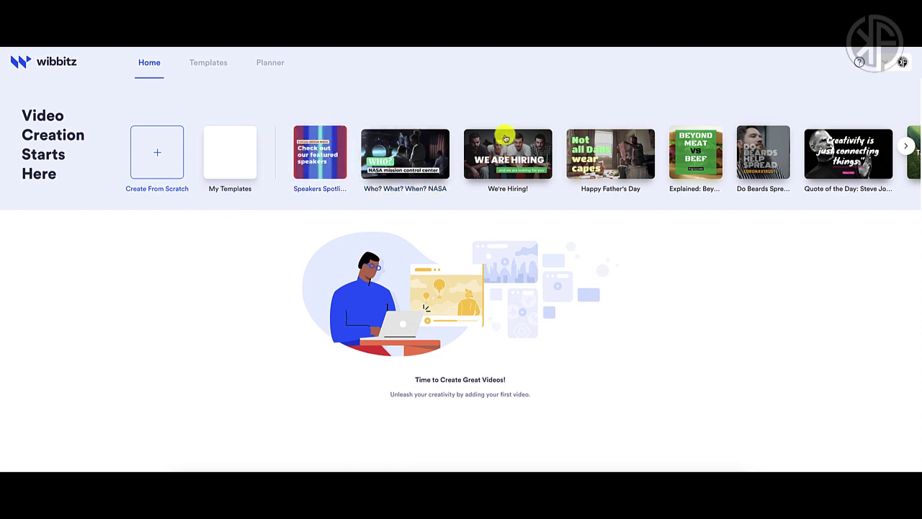
# - Browse the gallery of featured video templates and return to the home page
pyautogui.click(208, 64)
pyautogui.scroll(-5, 406, 283)
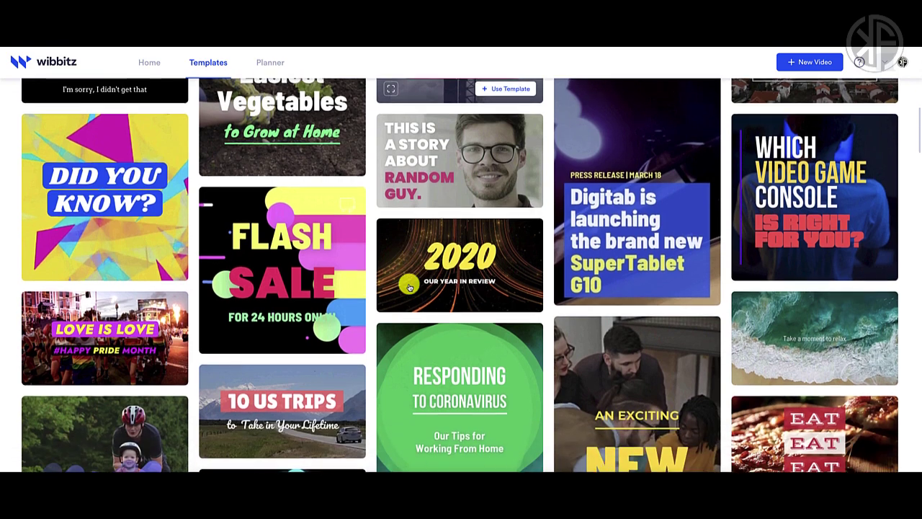
pyautogui.scroll(-4, 408, 287)
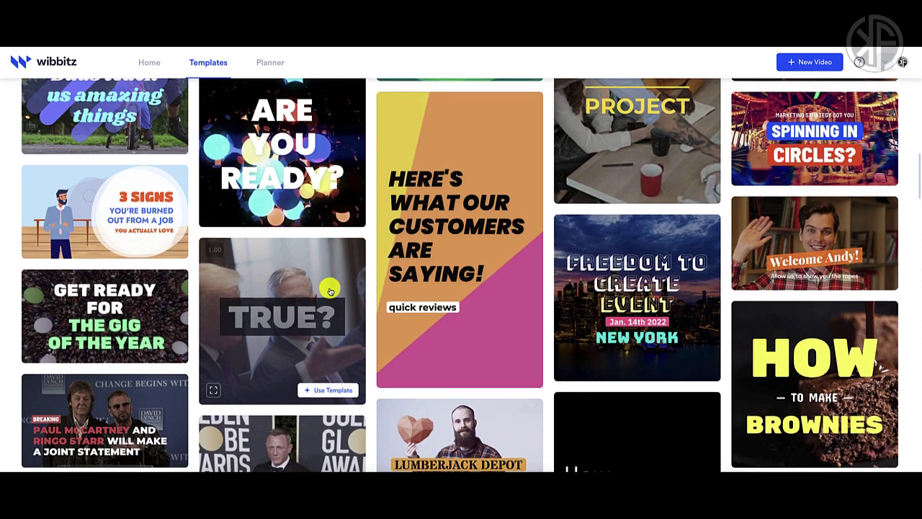
pyautogui.scroll(3, 329, 290)
pyautogui.scroll(6, 329, 290)
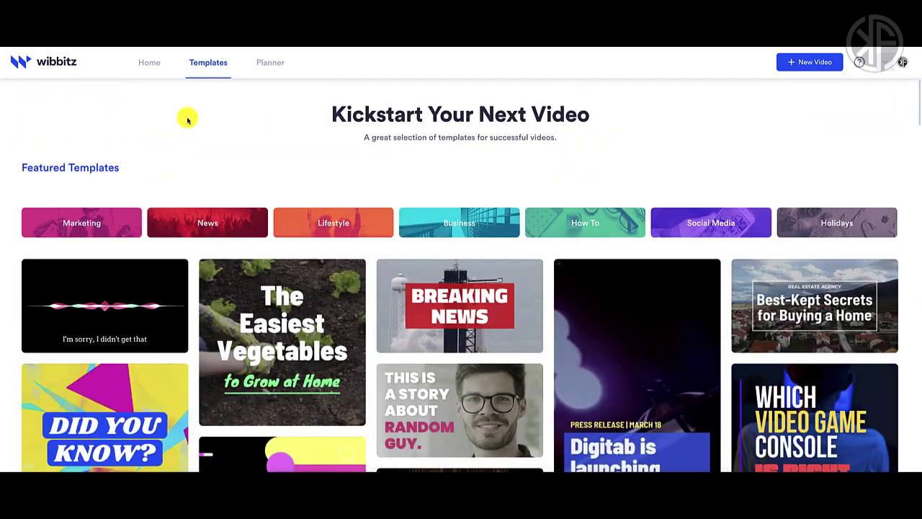
pyautogui.click(146, 63)
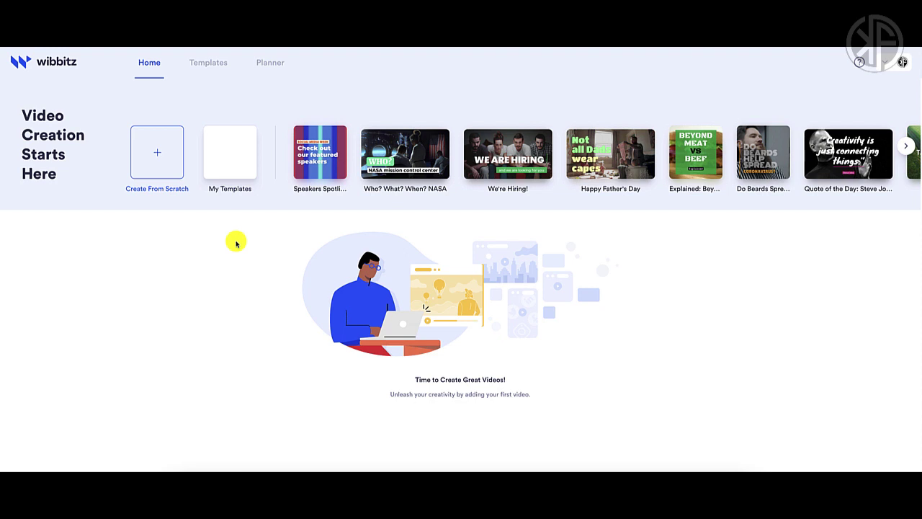
# - Create a new video from scratch in the square 1:1 format
pyautogui.click(160, 161)
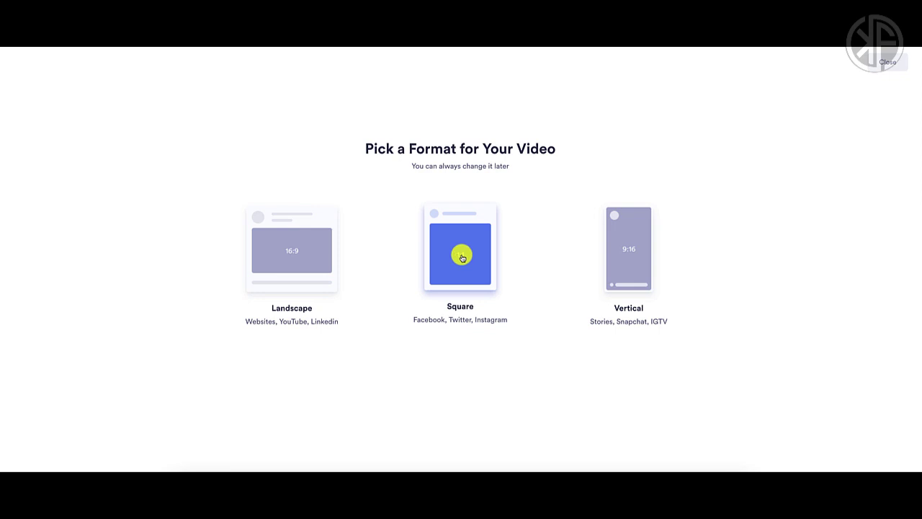
pyautogui.click(631, 263)
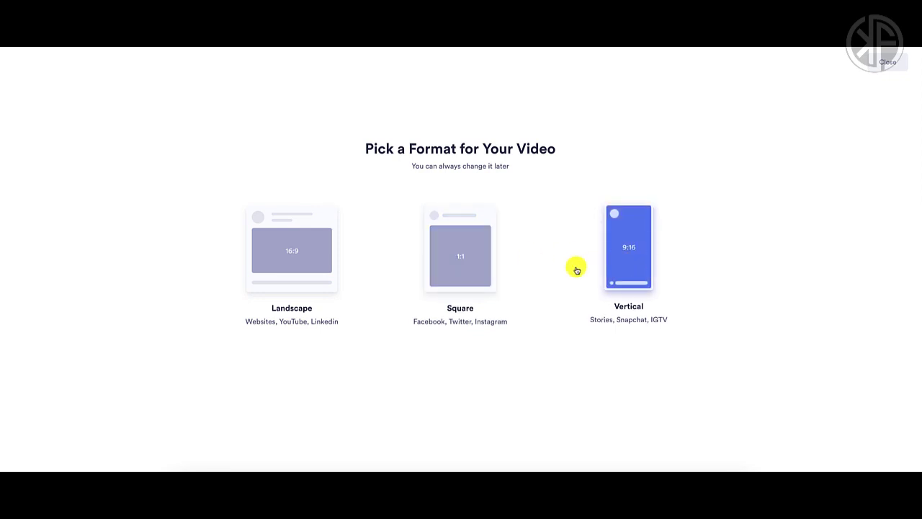
pyautogui.click(467, 264)
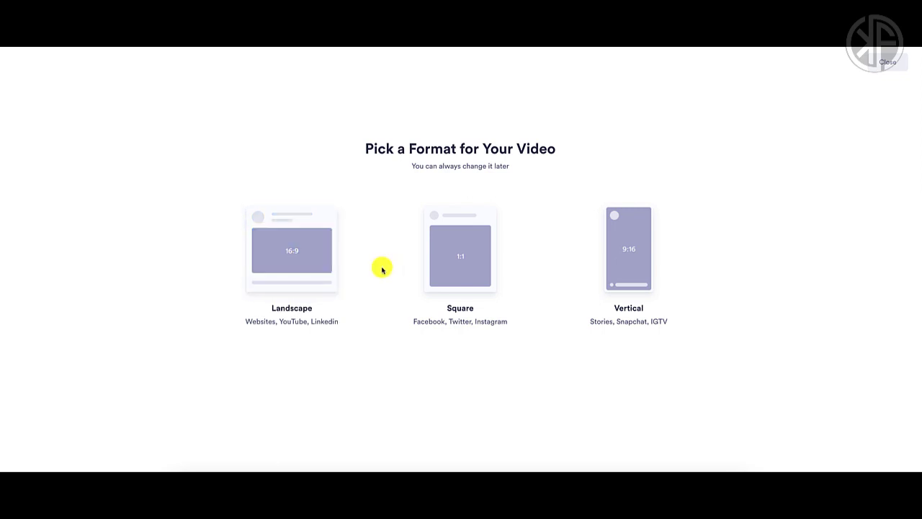
pyautogui.click(448, 266)
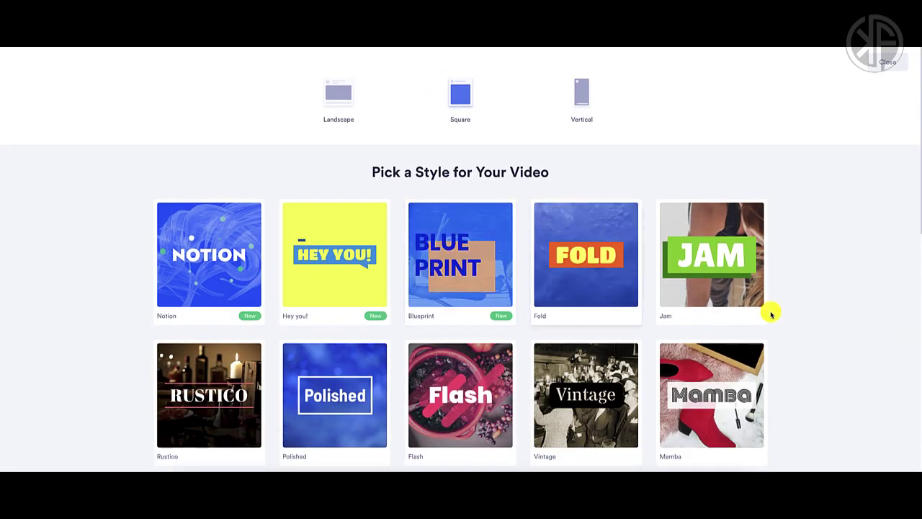
# - Look through the available video styles and choose Inspirational for the new video
pyautogui.scroll(-3, 786, 315)
pyautogui.scroll(-4, 786, 319)
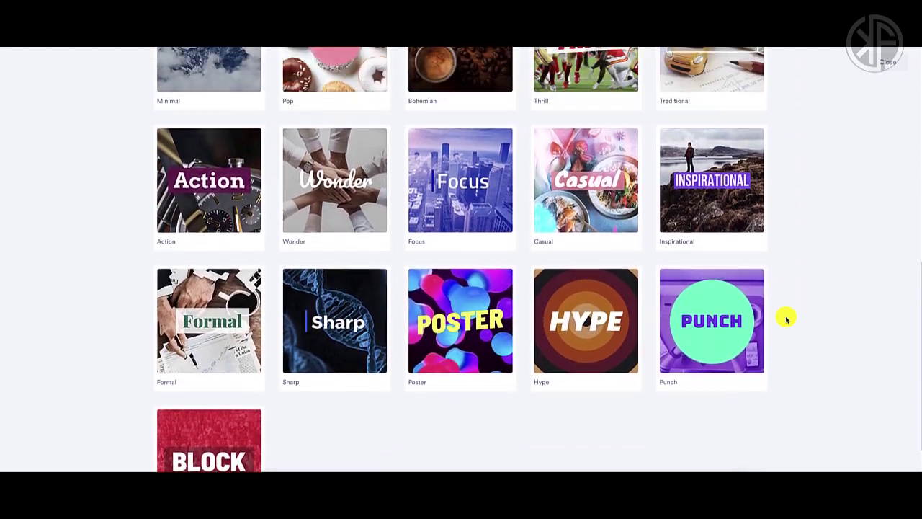
pyautogui.scroll(2, 786, 320)
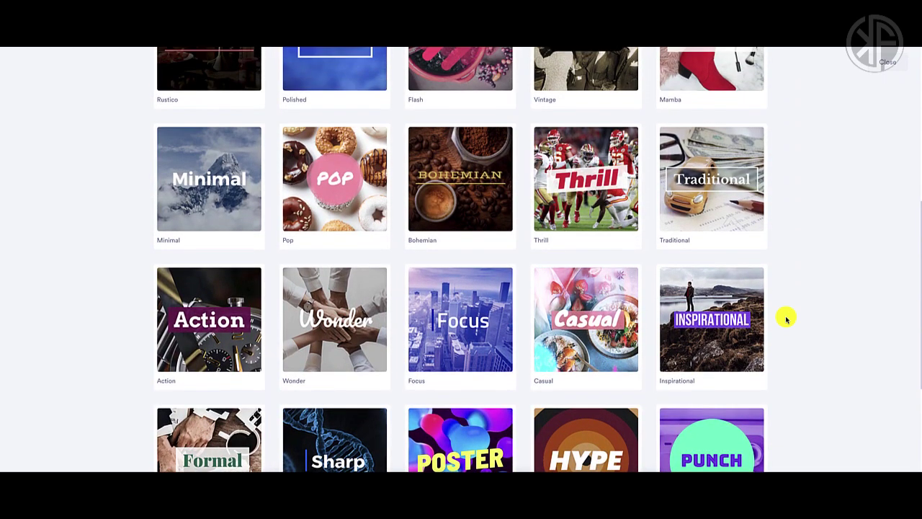
pyautogui.moveTo(700, 323)
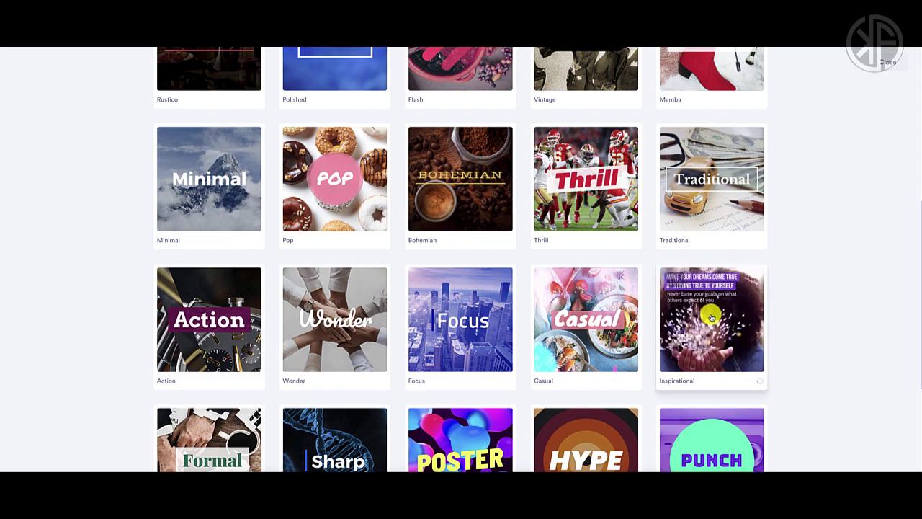
pyautogui.click(742, 322)
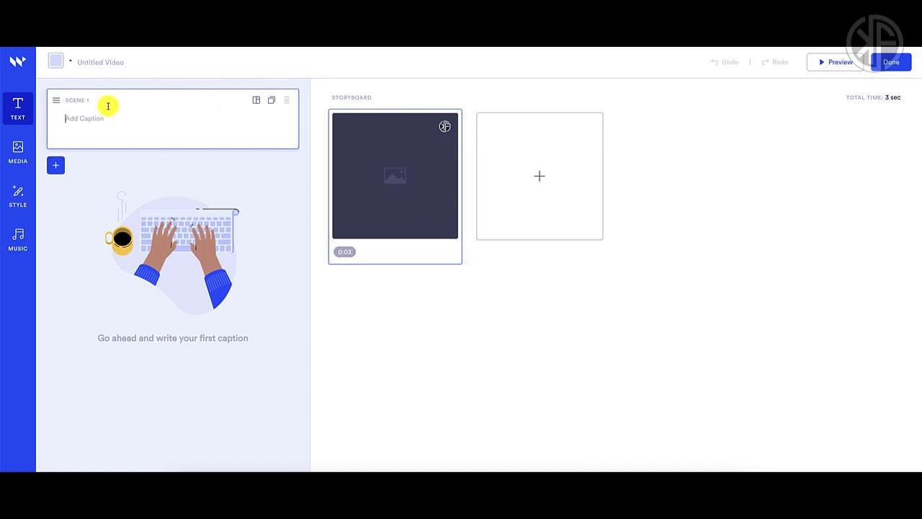
# - Name the video "Tony Robbins" and caption scene 1 "Inspirational Quote of the Day"
pyautogui.moveTo(372, 177)
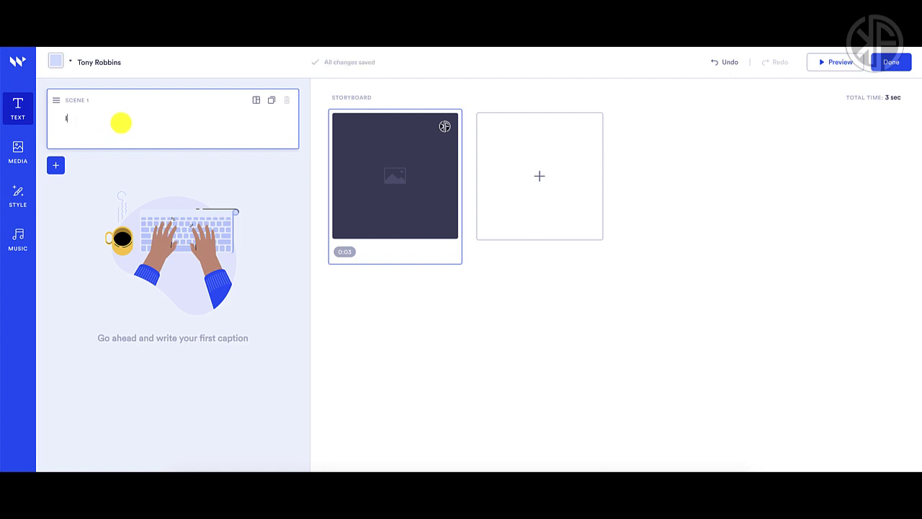
pyautogui.press('BackSpace')
pyautogui.write('spirational Quote of the Day')
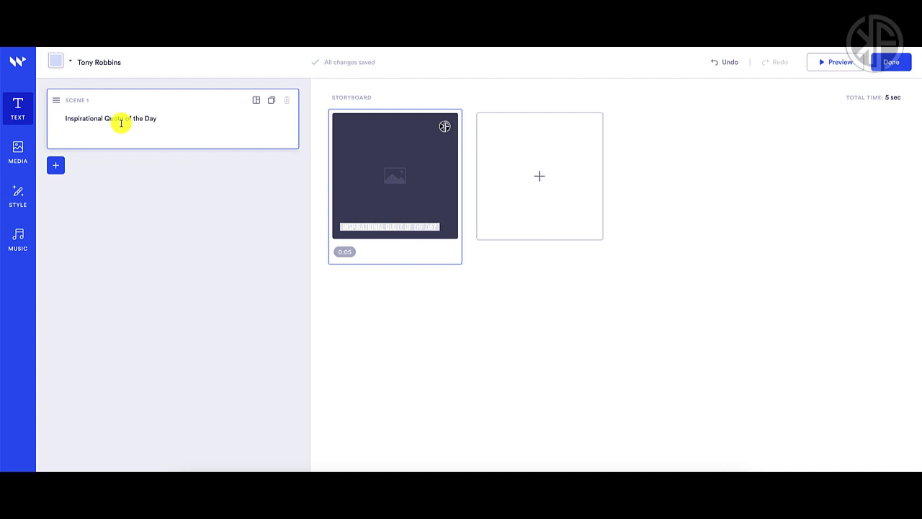
# - Add a second scene captioned with the note's quote, "If you do what you've always done, you'll get what you've always gotten."
pyautogui.click(55, 165)
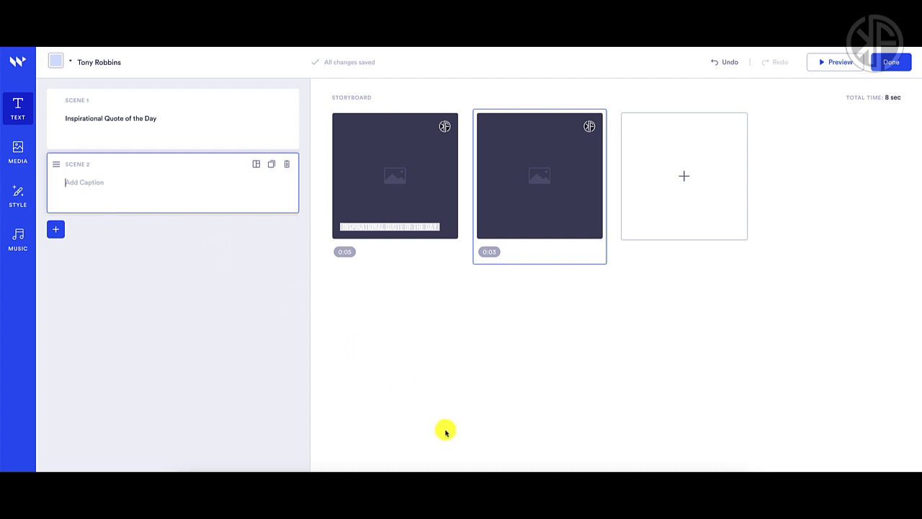
pyautogui.click(494, 468)
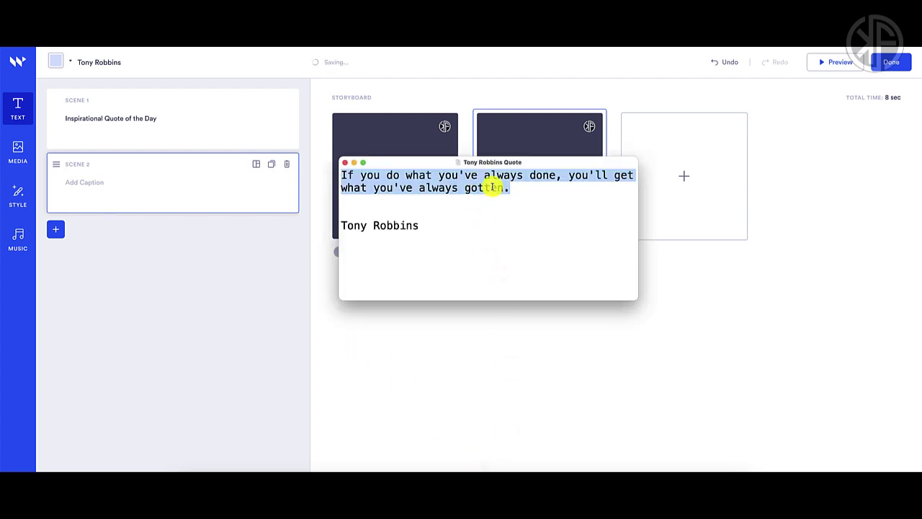
pyautogui.click(125, 184)
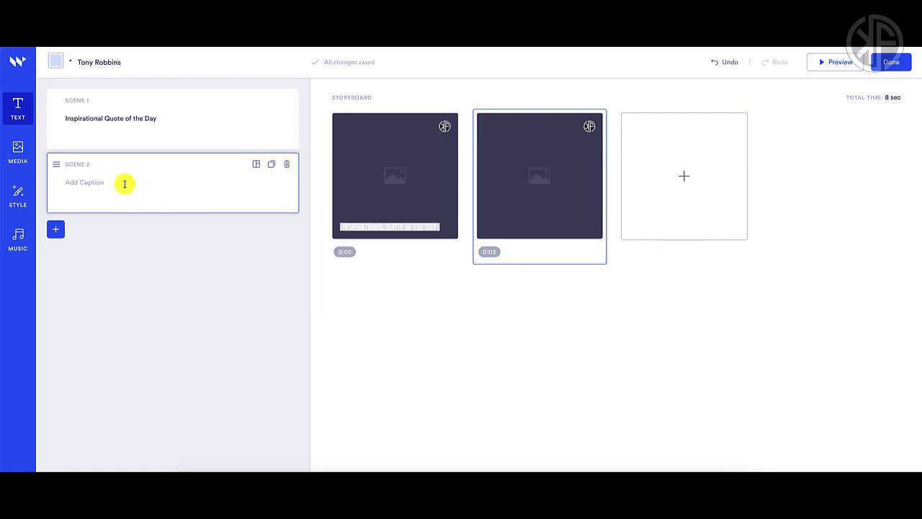
pyautogui.write("If you do what you've always done, you'll get what you've always gotten.")
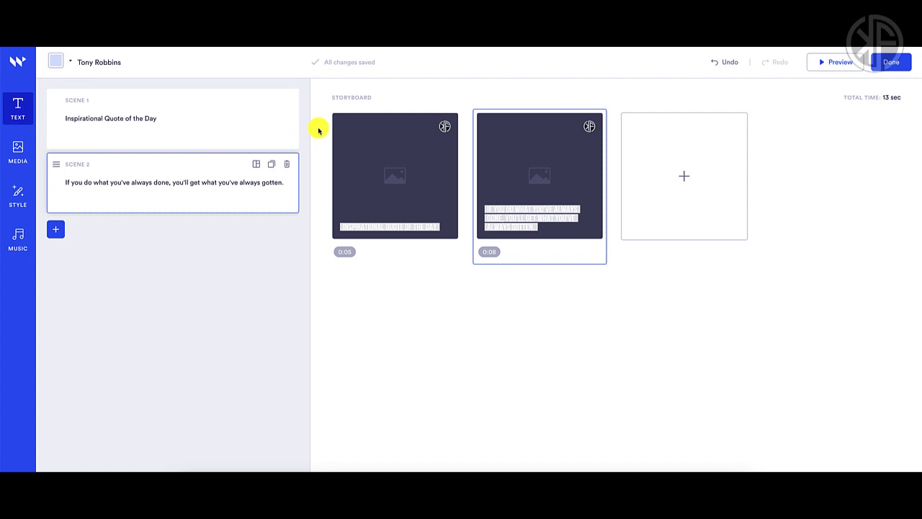
# - Apply the Text Card layout to scene 1 and return to the scene captions
pyautogui.click(200, 124)
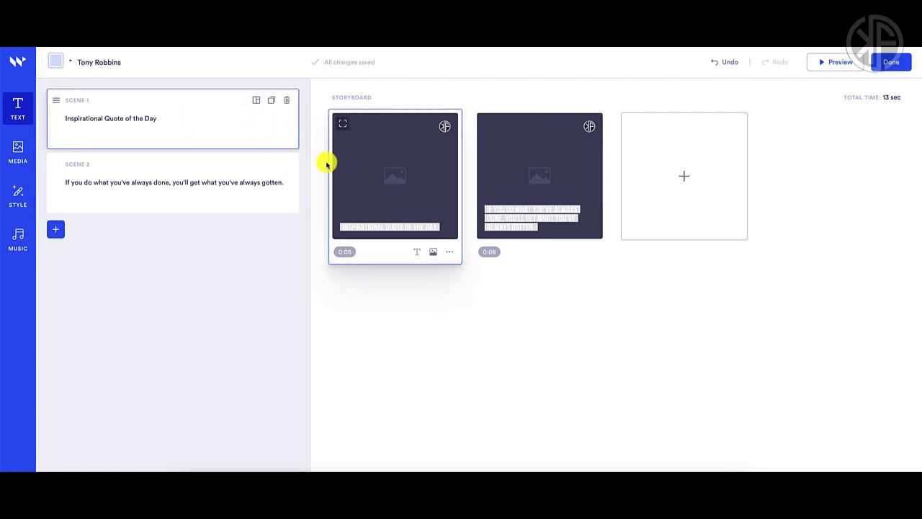
pyautogui.click(255, 101)
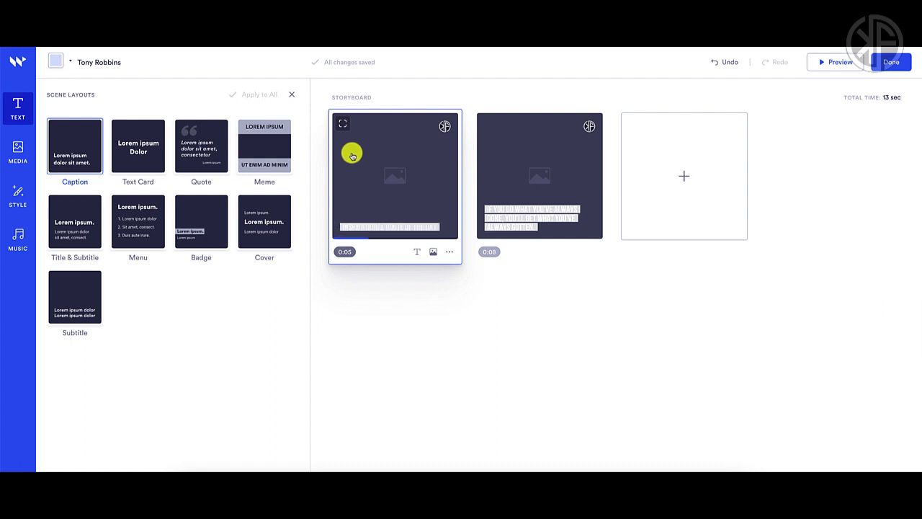
pyautogui.click(139, 152)
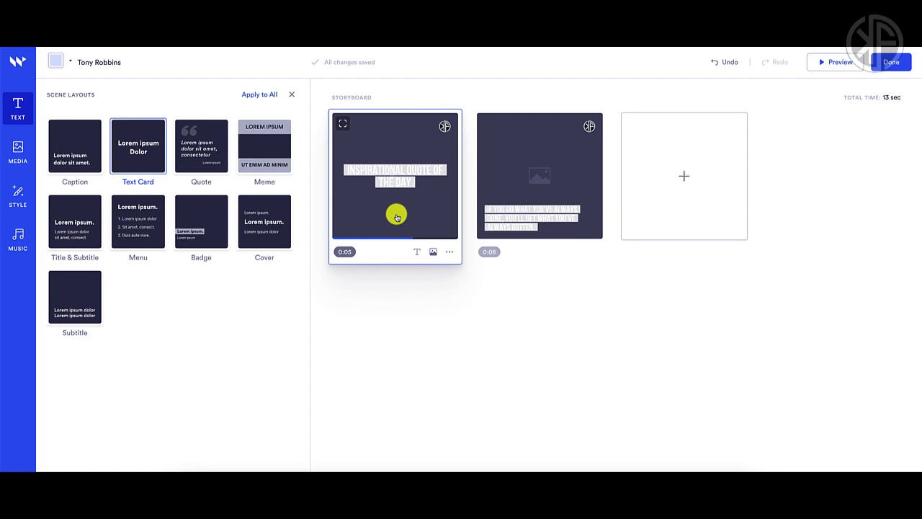
pyautogui.click(289, 98)
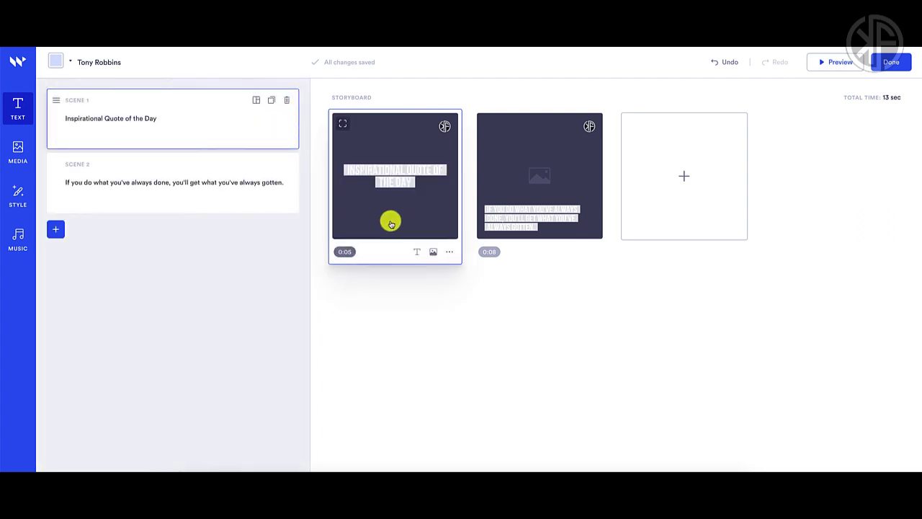
# - Set scene 1's duration to 3 seconds and apply the Shutter text style to its caption
pyautogui.click(418, 252)
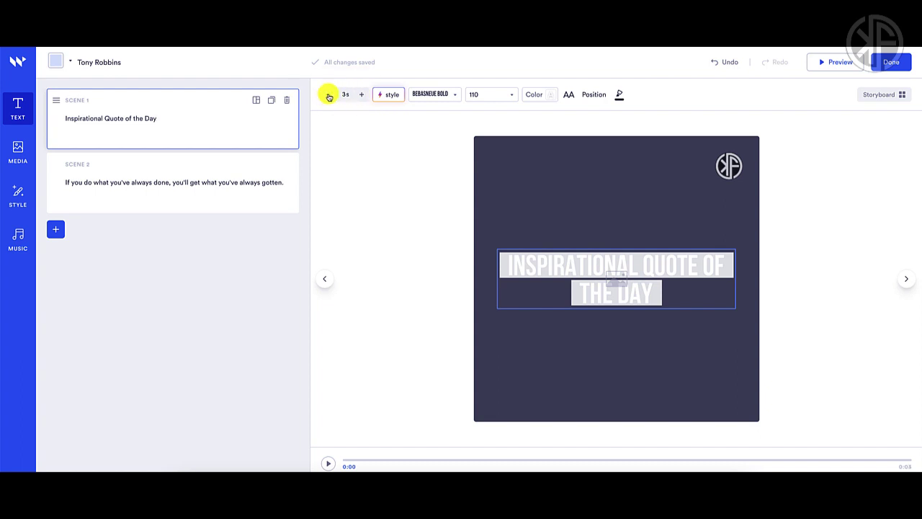
pyautogui.click(391, 97)
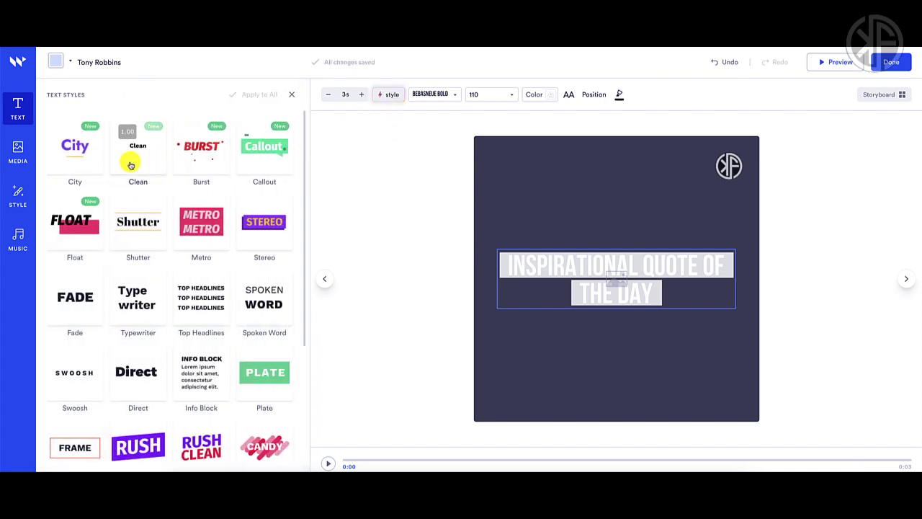
pyautogui.scroll(-3, 124, 207)
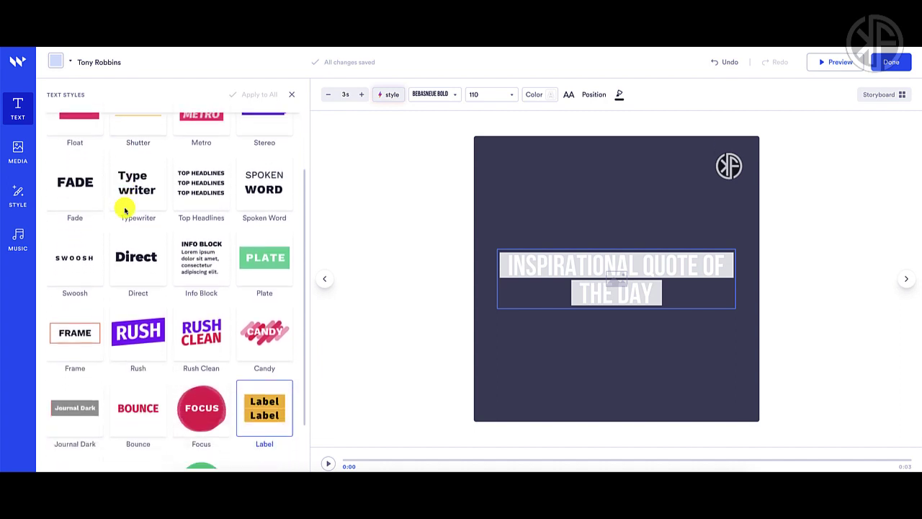
pyautogui.scroll(-1, 124, 209)
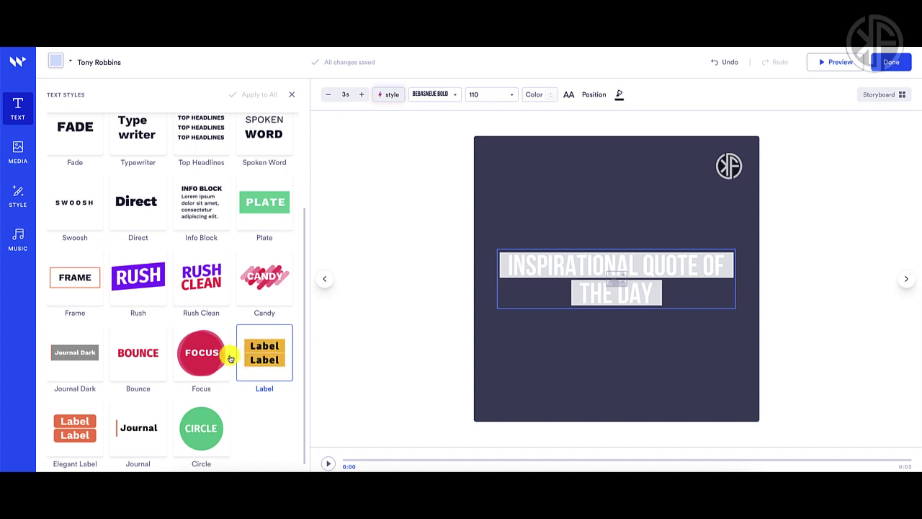
pyautogui.scroll(2, 214, 347)
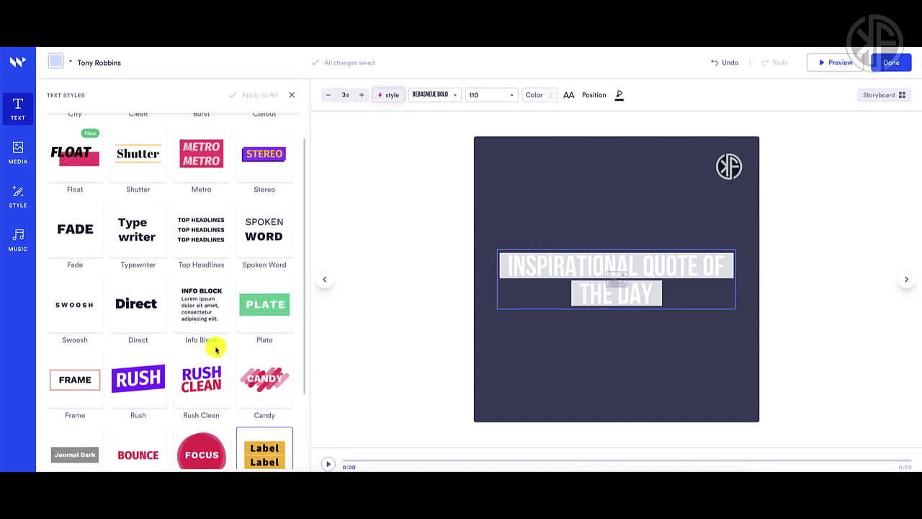
pyautogui.scroll(2, 214, 349)
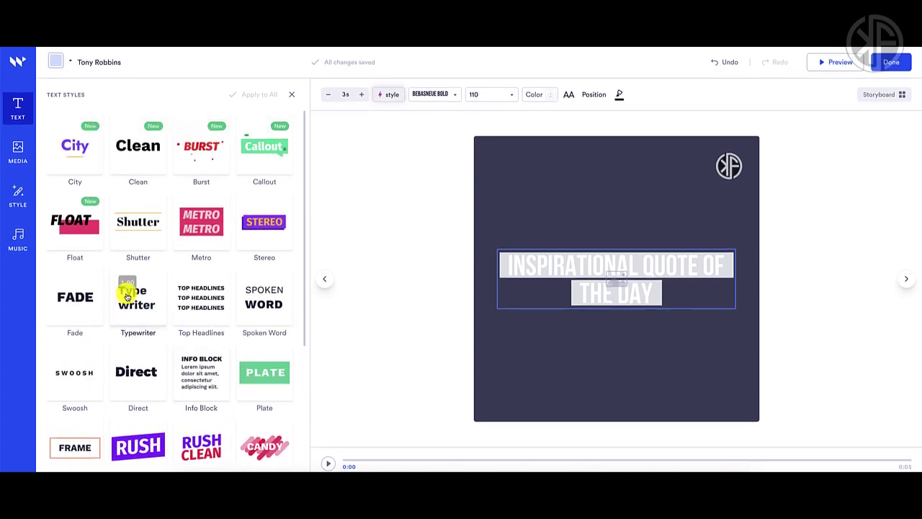
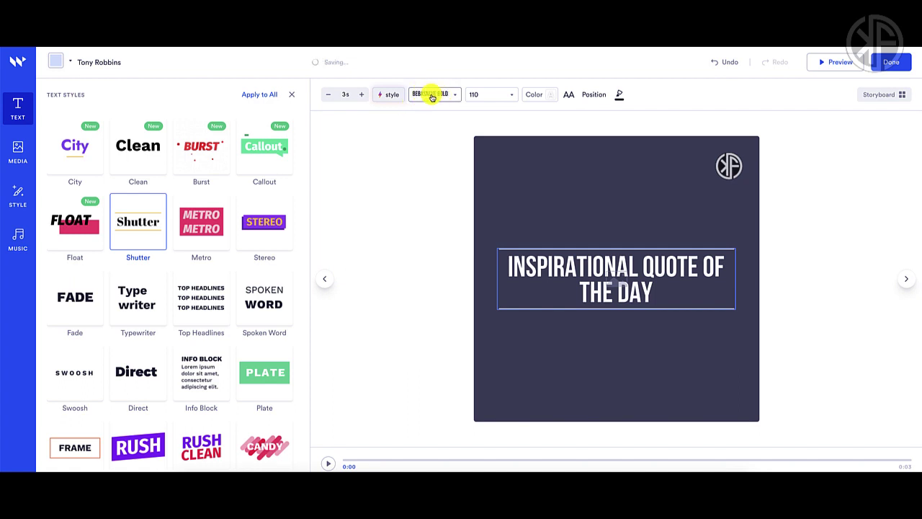
# - Examine the fonts and font sizes offered for scene 1's caption
pyautogui.click(433, 96)
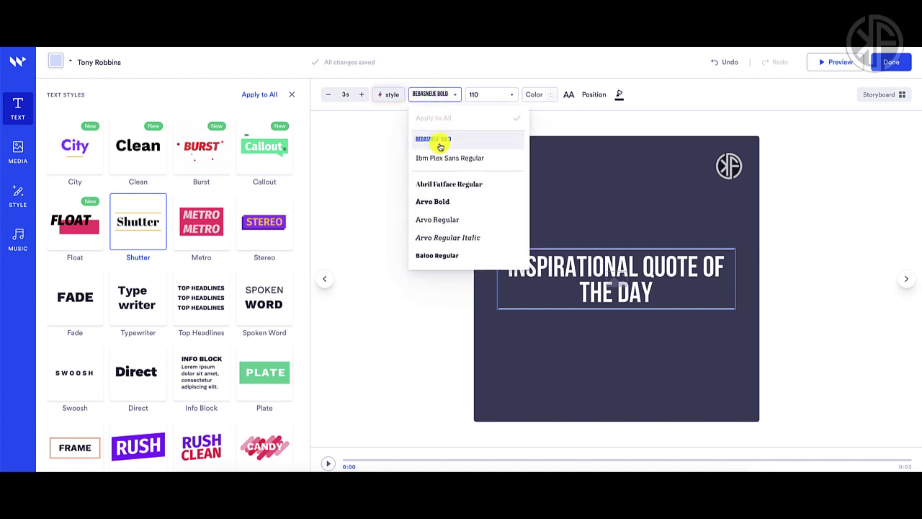
pyautogui.scroll(-3, 448, 181)
pyautogui.scroll(-10, 449, 180)
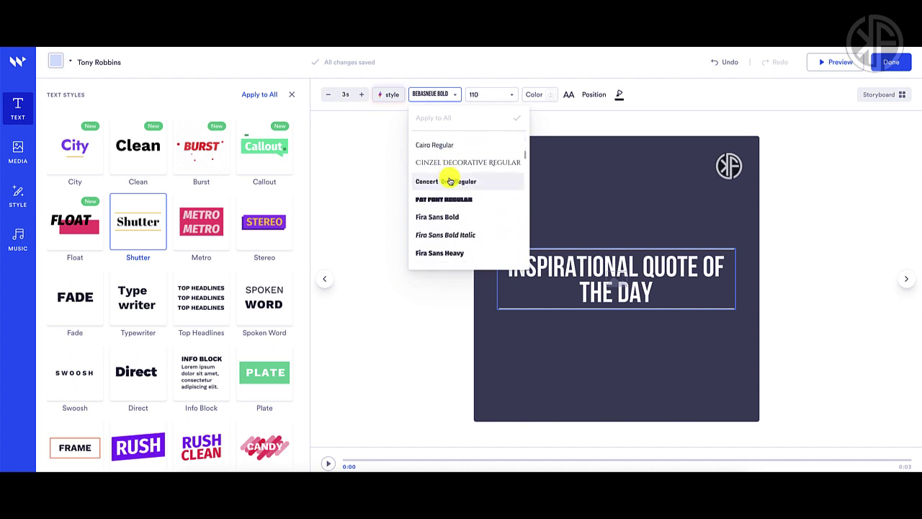
pyautogui.scroll(13, 450, 181)
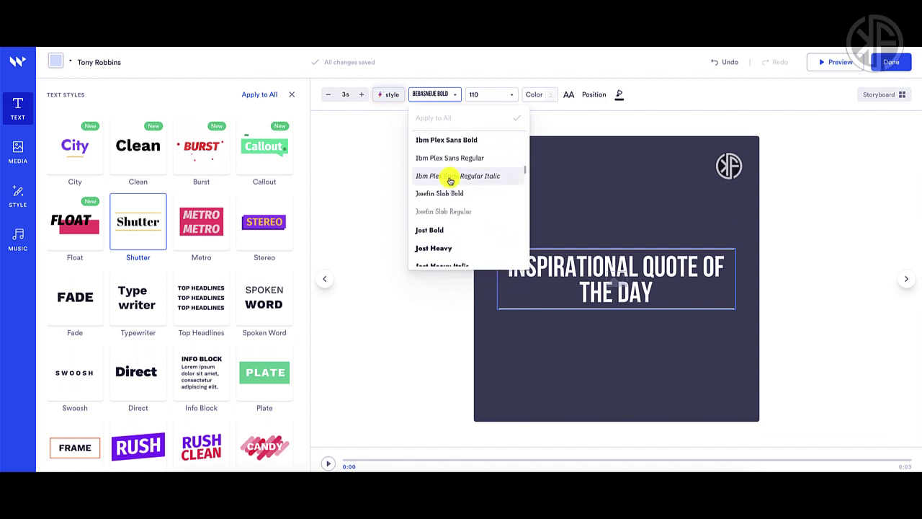
pyautogui.click(445, 77)
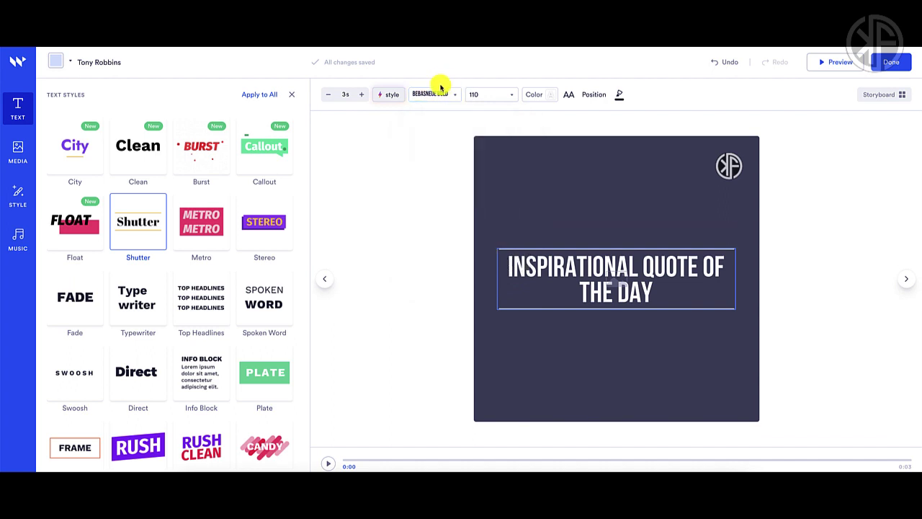
pyautogui.click(476, 100)
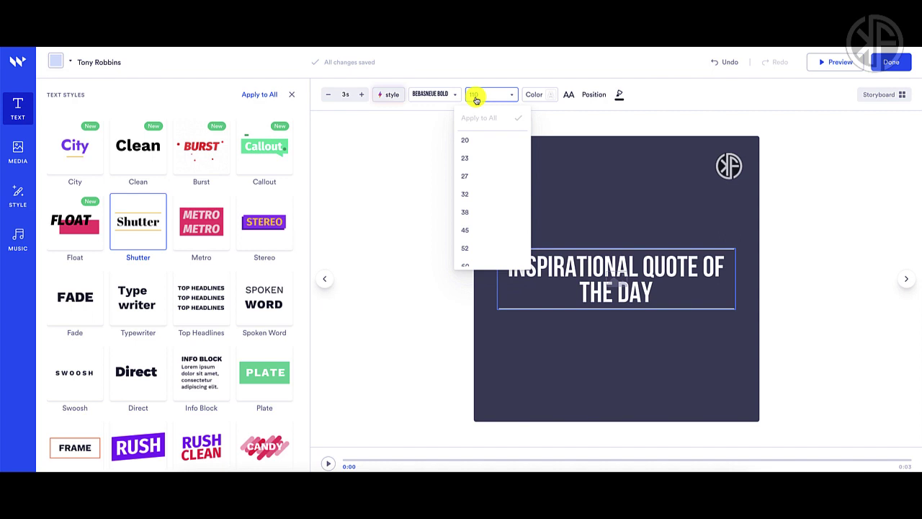
pyautogui.click(424, 155)
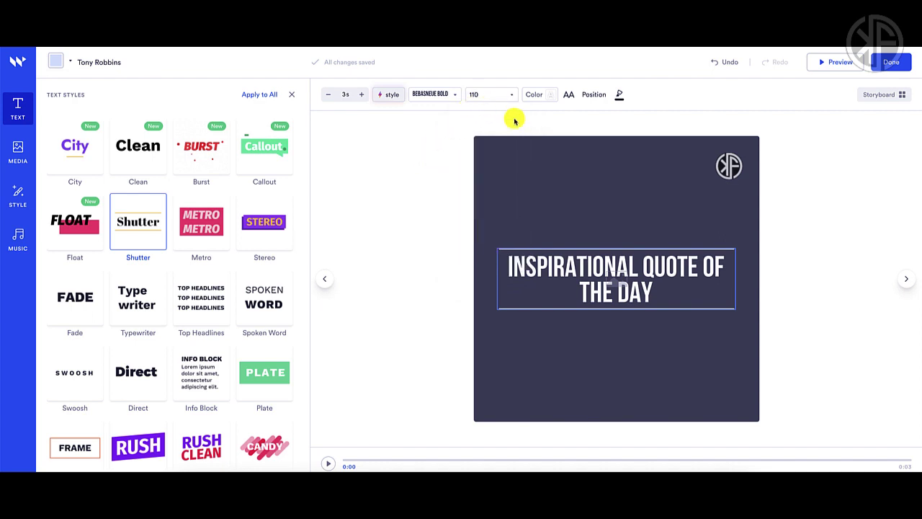
# - Try red and orange as the background color of scene 1's caption and restore the white brand color
pyautogui.click(534, 97)
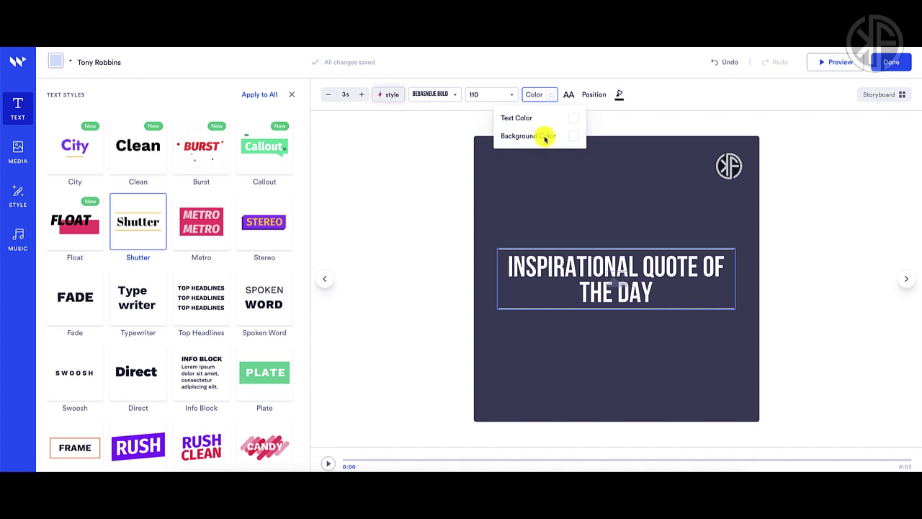
pyautogui.click(573, 136)
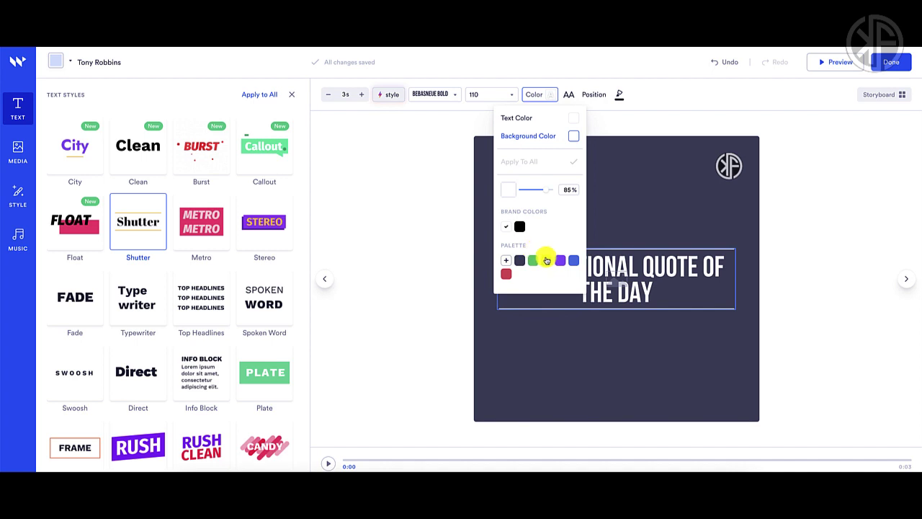
pyautogui.click(505, 275)
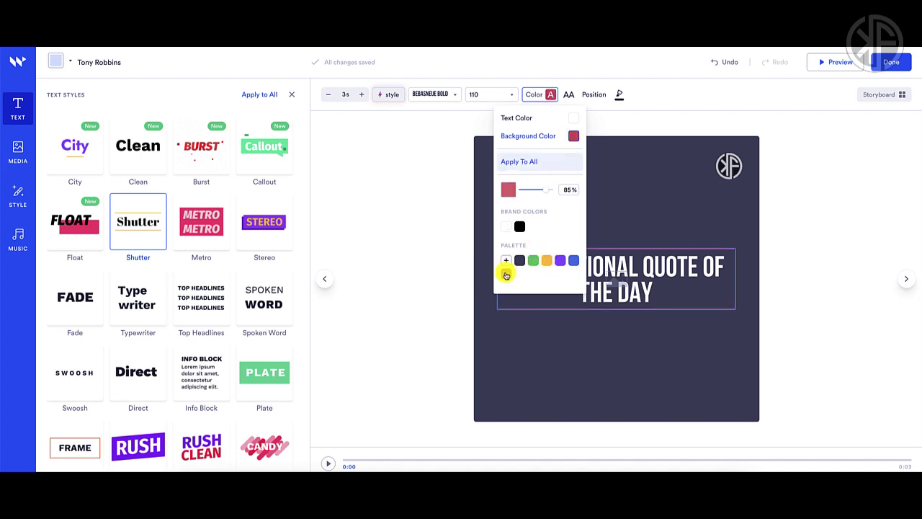
pyautogui.click(548, 260)
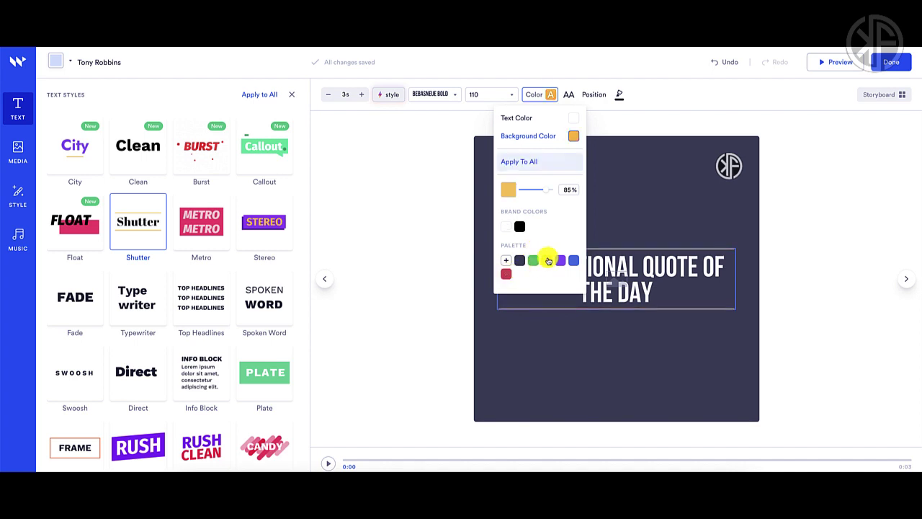
pyautogui.click(507, 226)
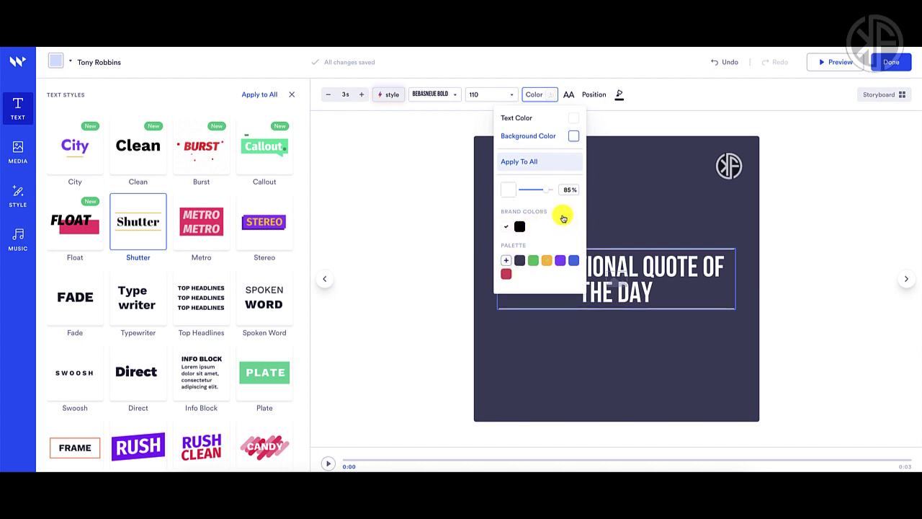
pyautogui.click(570, 95)
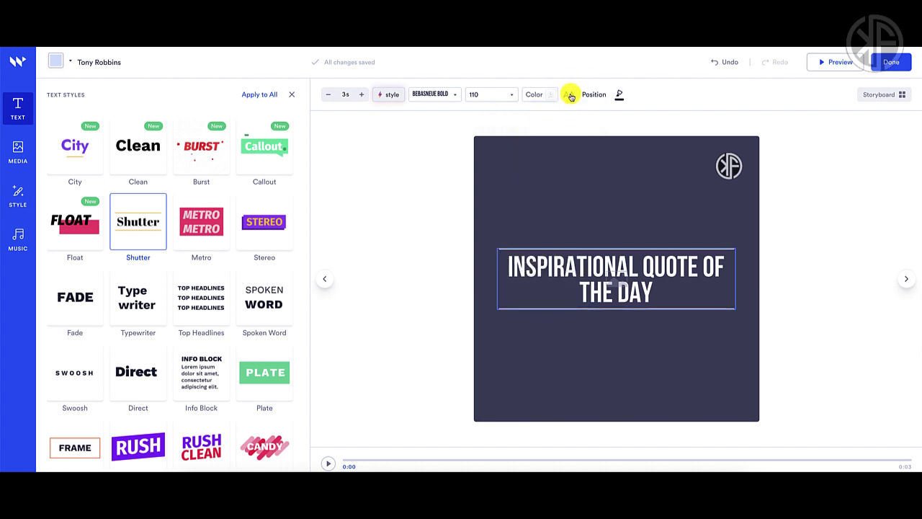
# - Check the caption's letter case options and try the bottom-center and top-left caption positions, returning it to the center
pyautogui.click(569, 97)
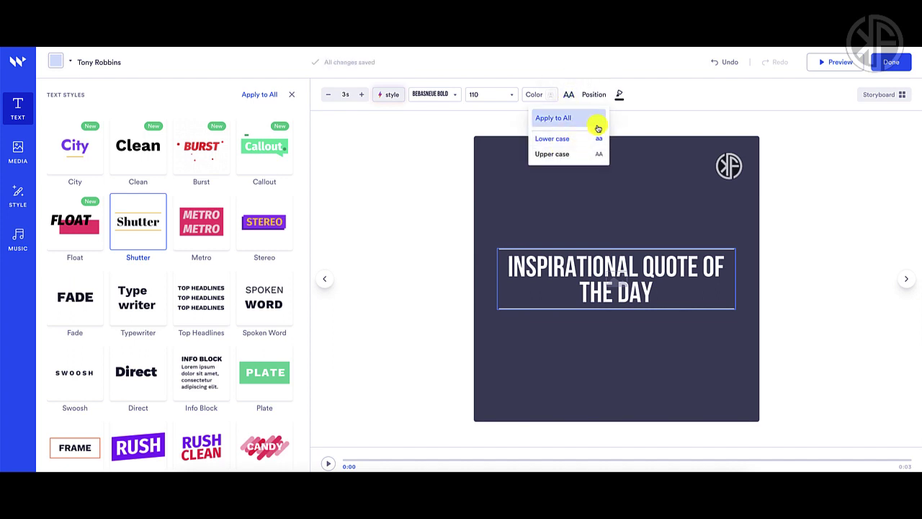
pyautogui.click(593, 95)
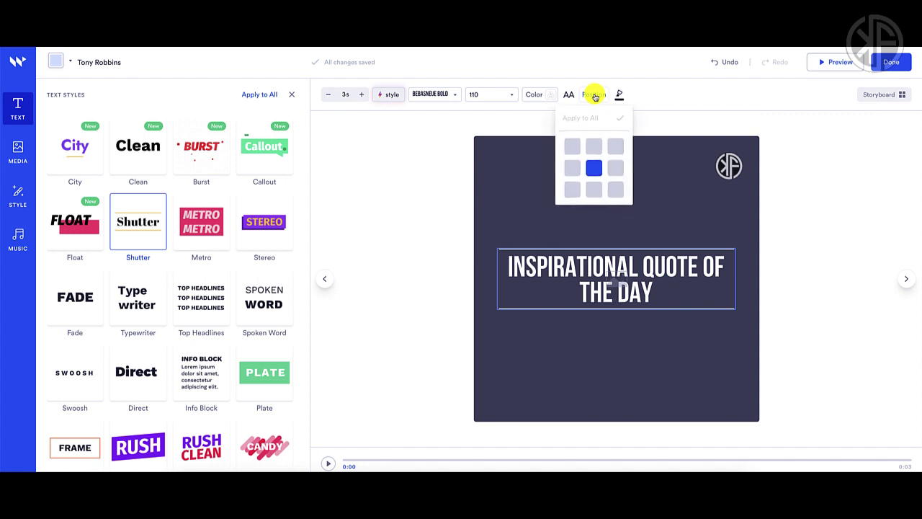
pyautogui.click(592, 192)
pyautogui.click(593, 167)
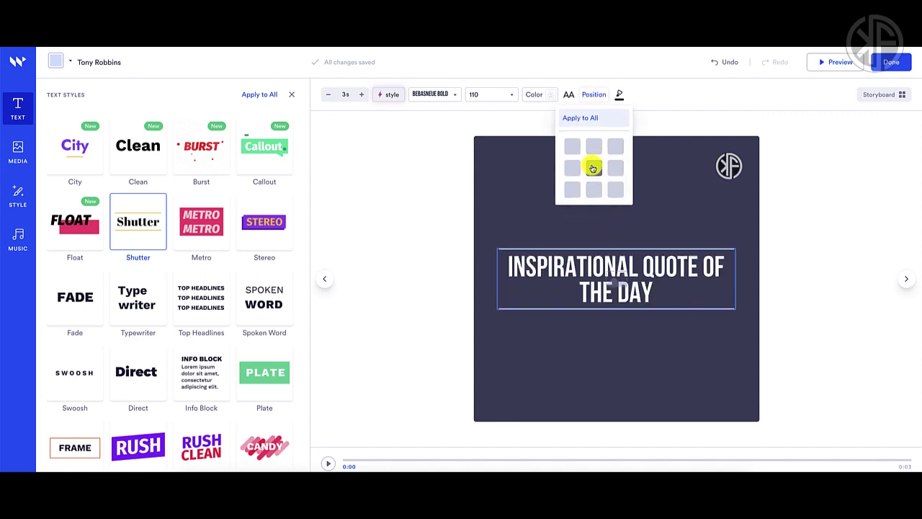
pyautogui.click(573, 147)
pyautogui.click(594, 170)
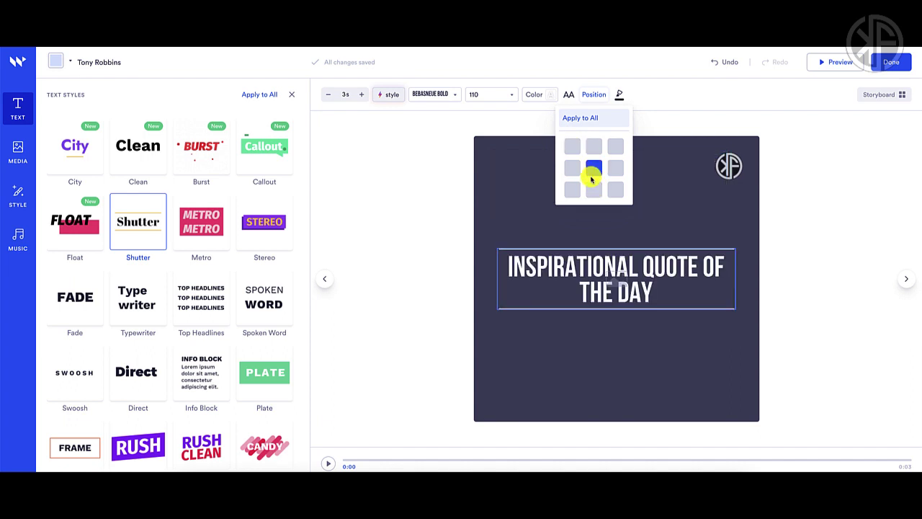
pyautogui.click(445, 152)
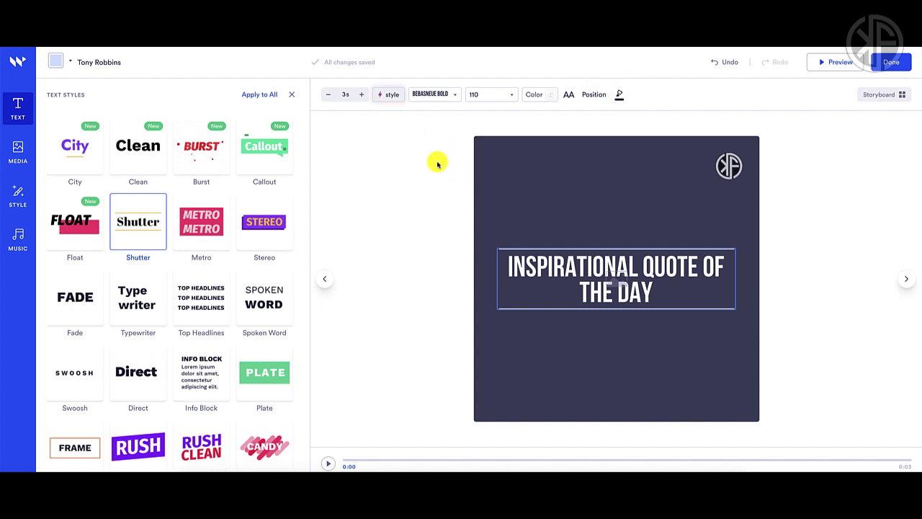
# - Leave the text styles and limit the media library to videos
pyautogui.click(291, 96)
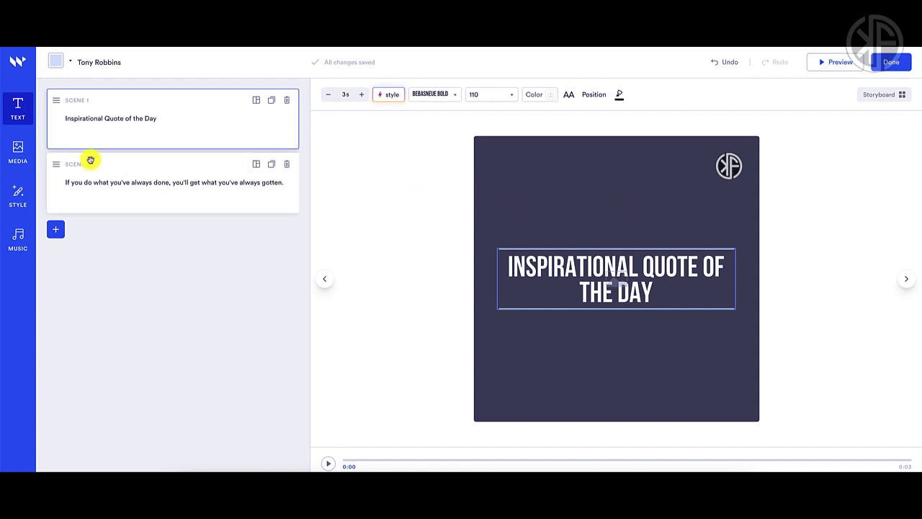
pyautogui.click(20, 150)
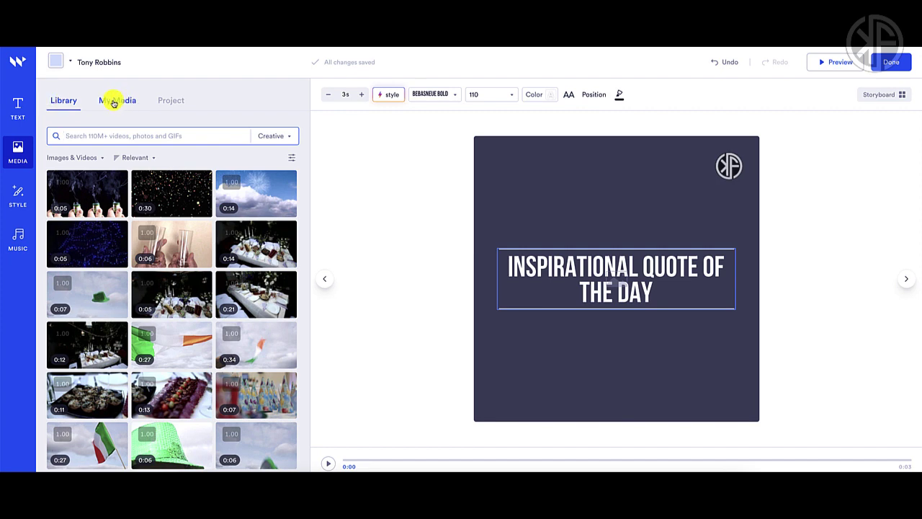
pyautogui.click(77, 158)
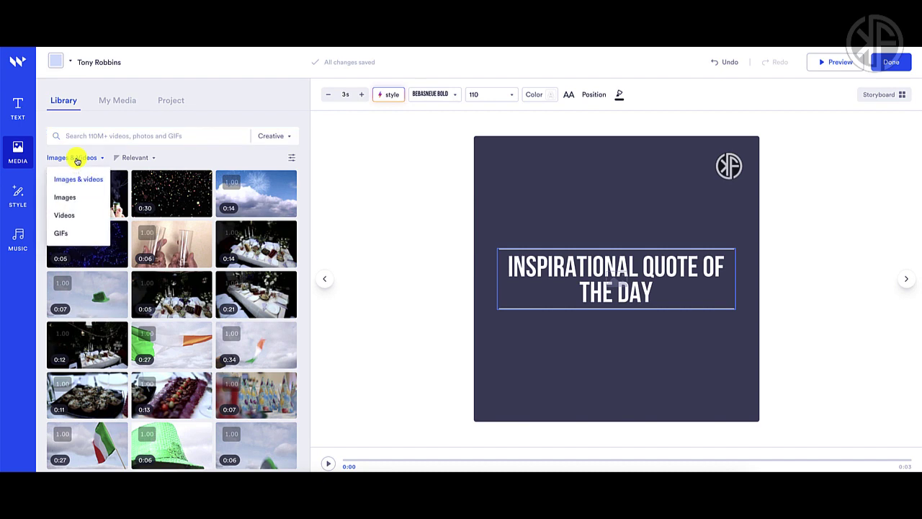
pyautogui.click(66, 218)
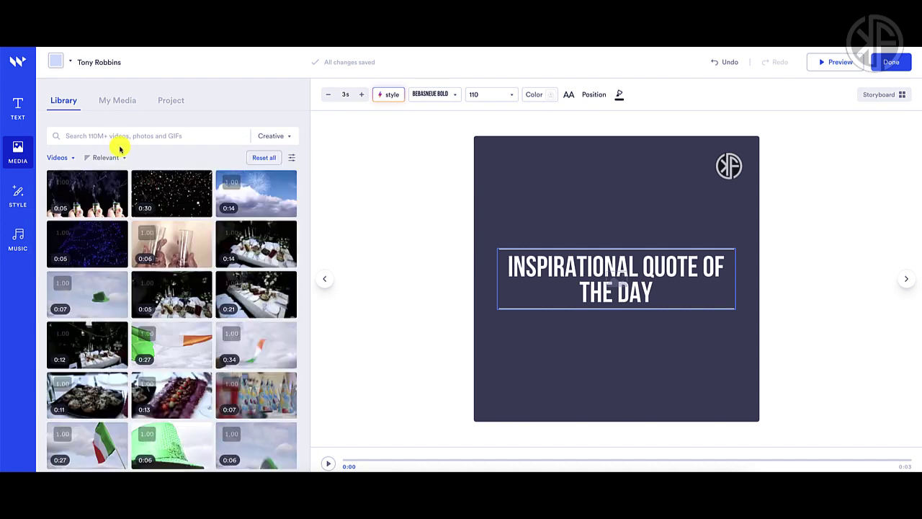
# - Search the media library for "inspirational" and place the 0:19 sunset-over-water clip in scene 1
pyautogui.click(131, 136)
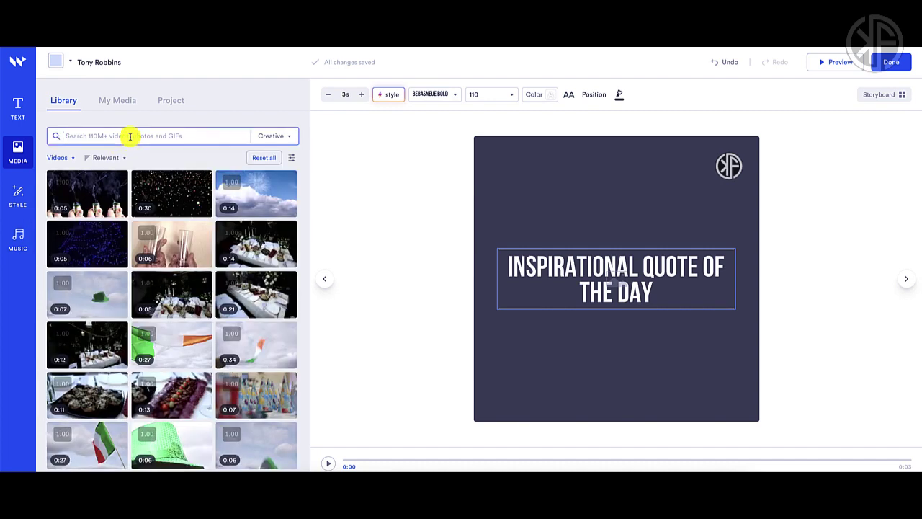
pyautogui.write('insp')
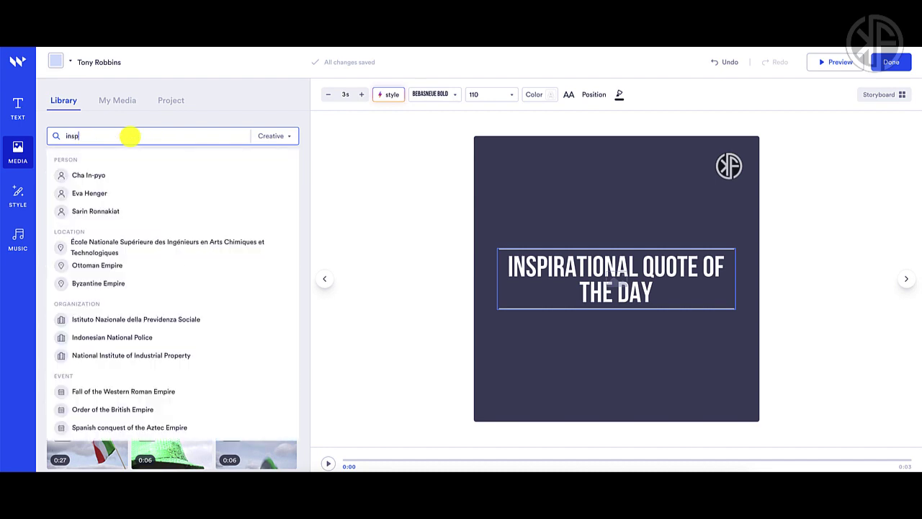
pyautogui.write('irational')
pyautogui.press('Return')
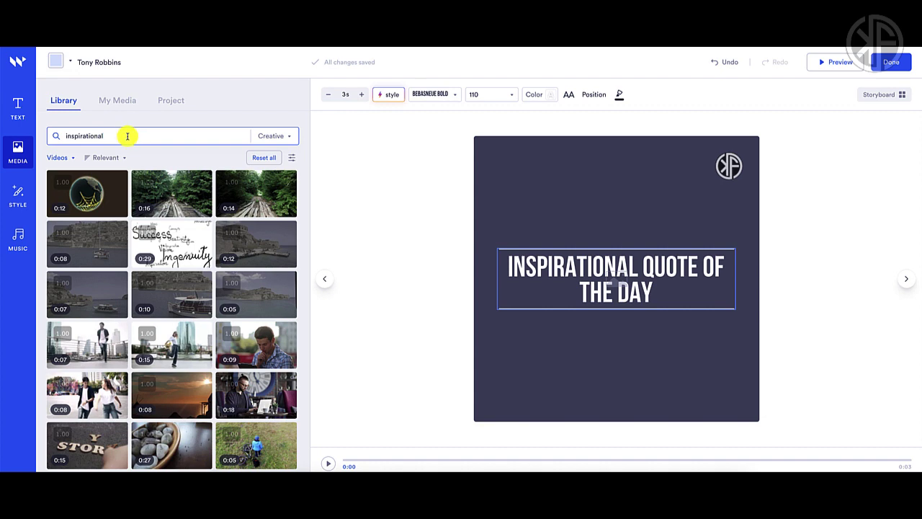
pyautogui.scroll(-5, 224, 256)
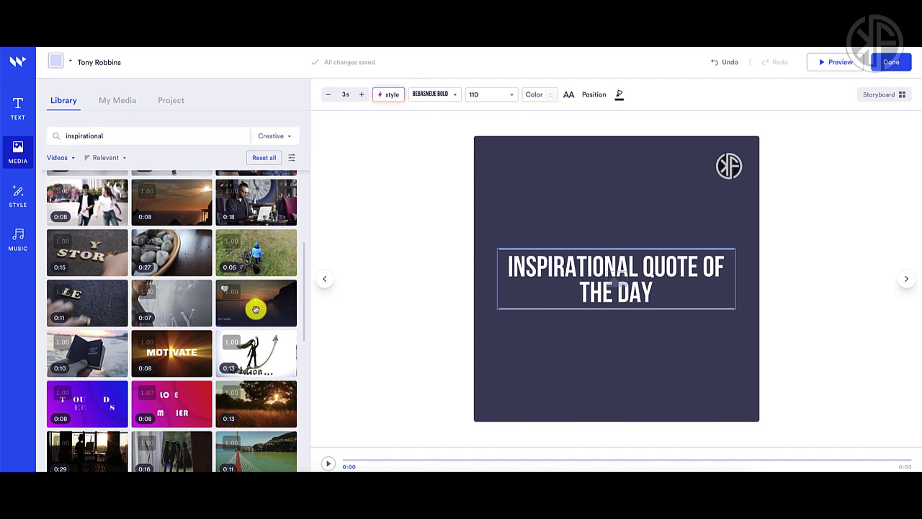
pyautogui.moveTo(256, 308); pyautogui.dragTo(530, 296)
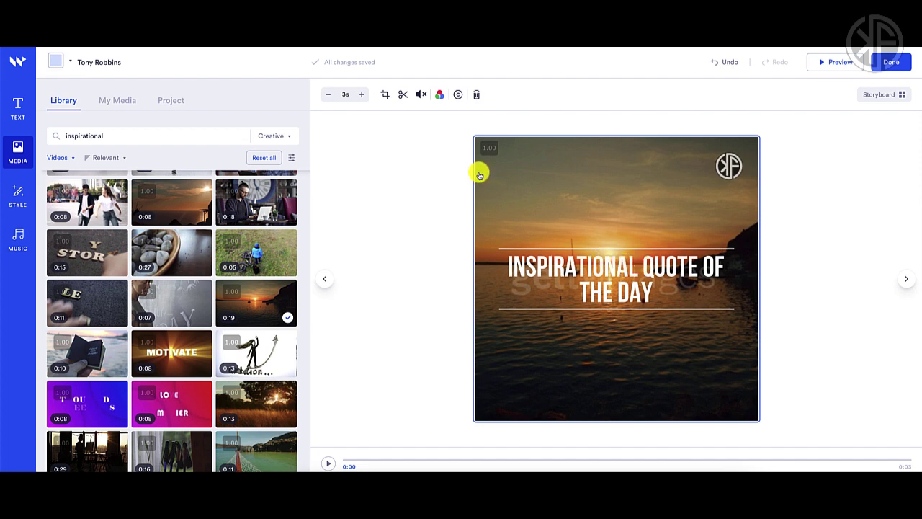
# - Try the Darken, Blur, Tint and Black & White filters on scene 1's sunset clip
pyautogui.click(439, 95)
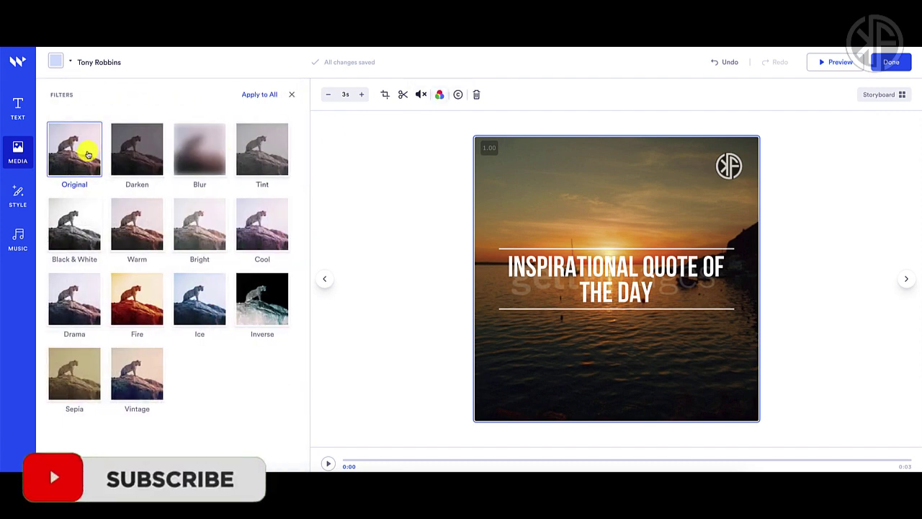
pyautogui.click(133, 154)
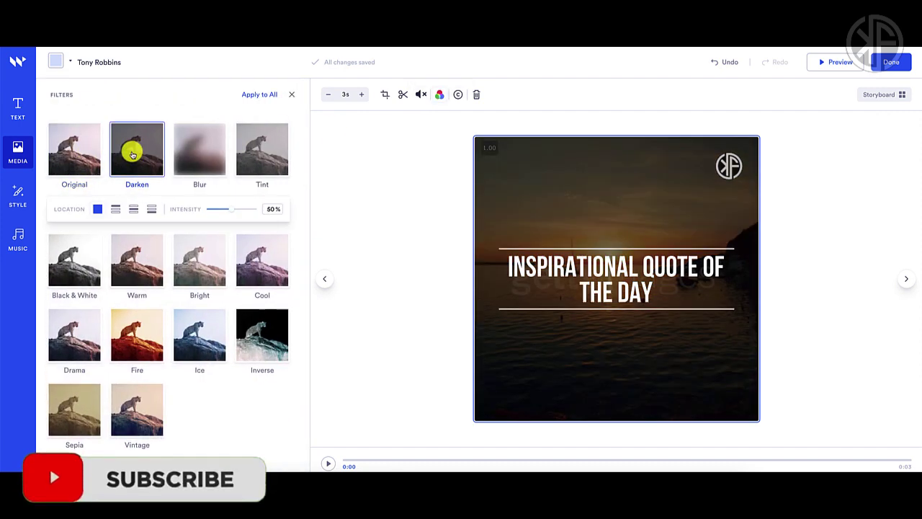
pyautogui.click(187, 157)
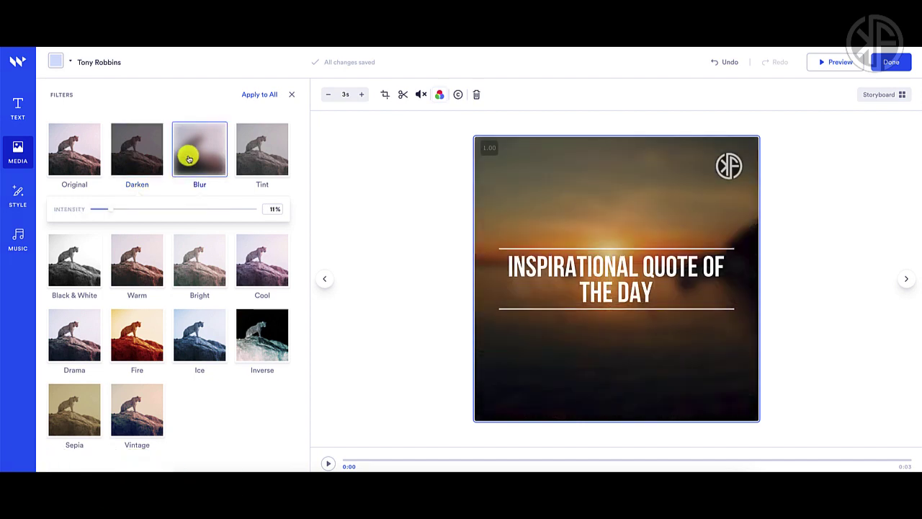
pyautogui.click(254, 160)
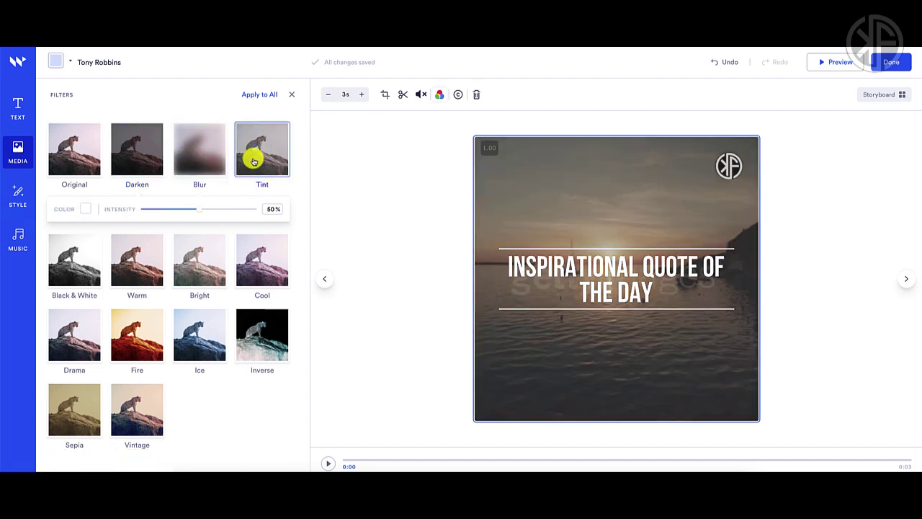
pyautogui.click(83, 266)
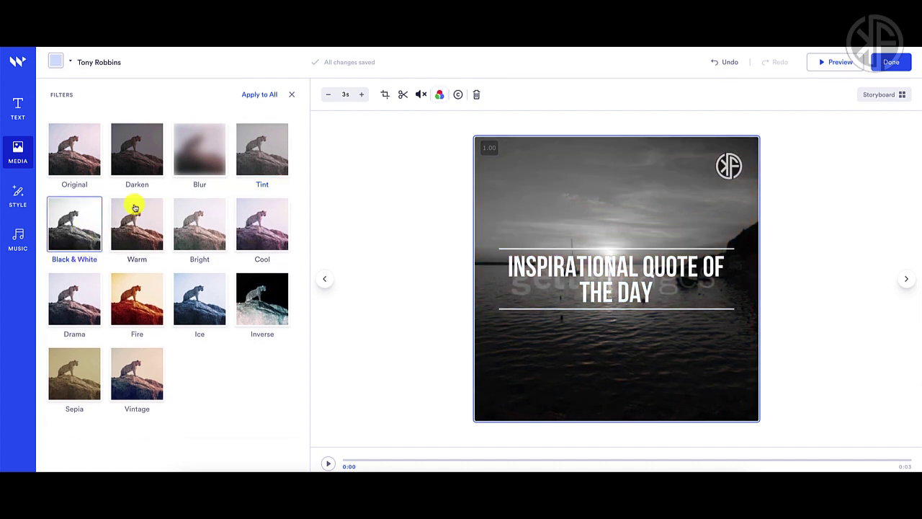
pyautogui.click(132, 170)
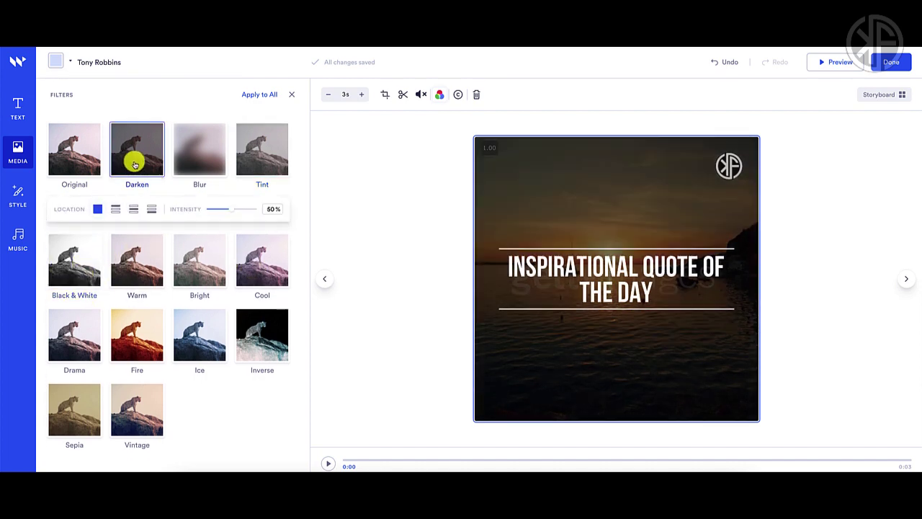
# - Apply the Blur filter at 15% intensity to scene 1's sunset clip and switch to scene 2
pyautogui.click(189, 159)
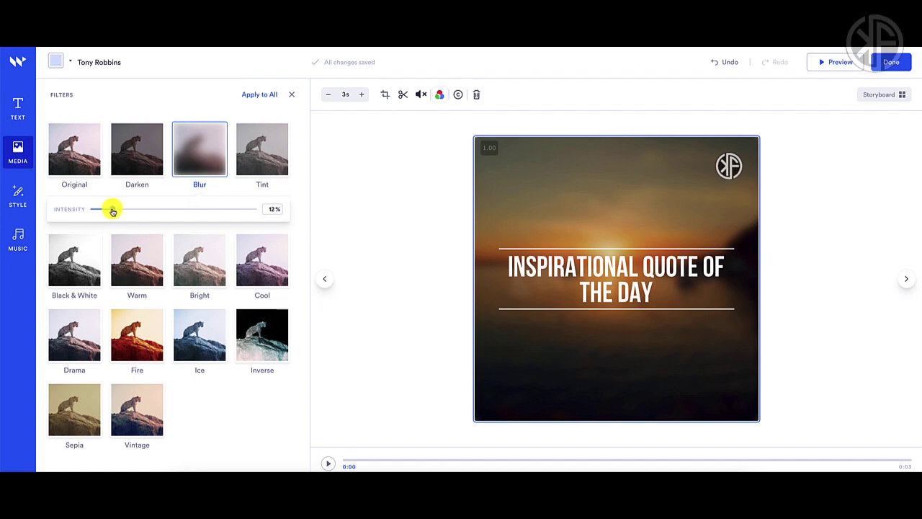
pyautogui.moveTo(112, 211)
pyautogui.mouseDown()
pyautogui.moveTo(144, 213)
pyautogui.moveTo(123, 211)
pyautogui.mouseUp()
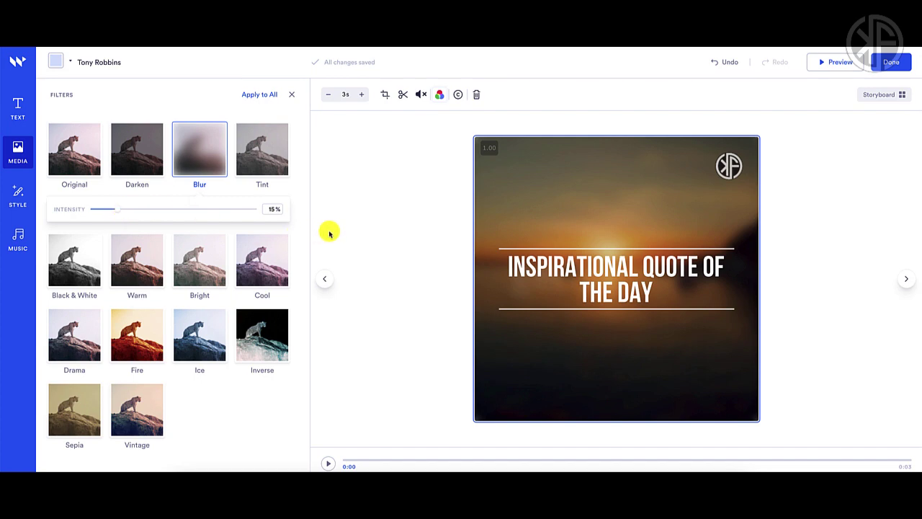
pyautogui.click(324, 278)
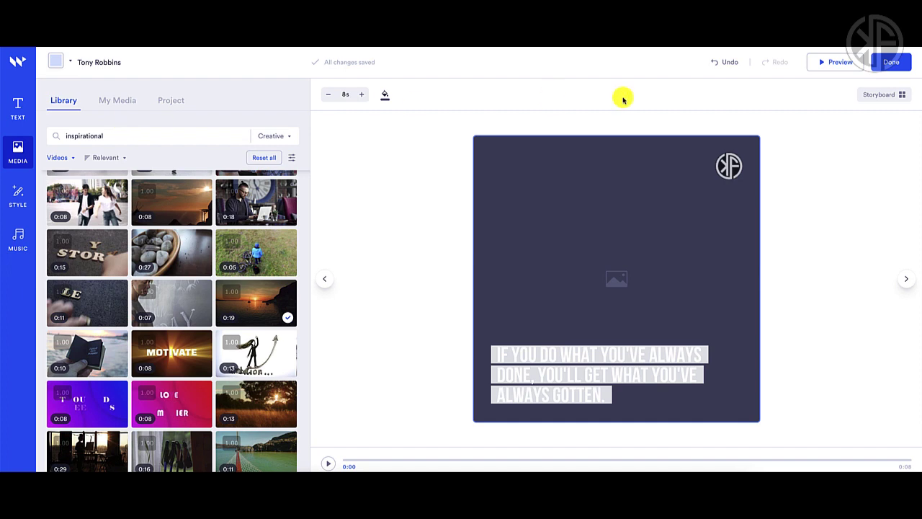
# - Open scene 2 from the storyboard and change its layout to Quote
pyautogui.click(870, 98)
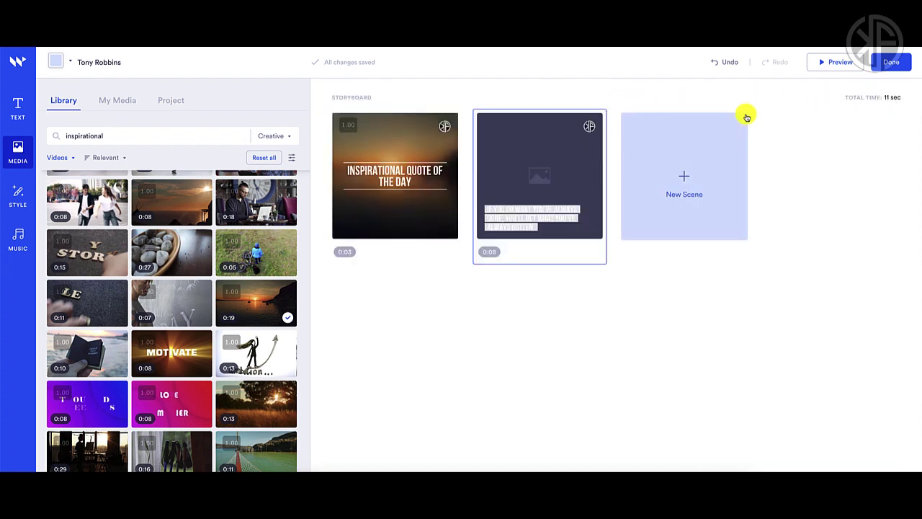
pyautogui.moveTo(556, 161)
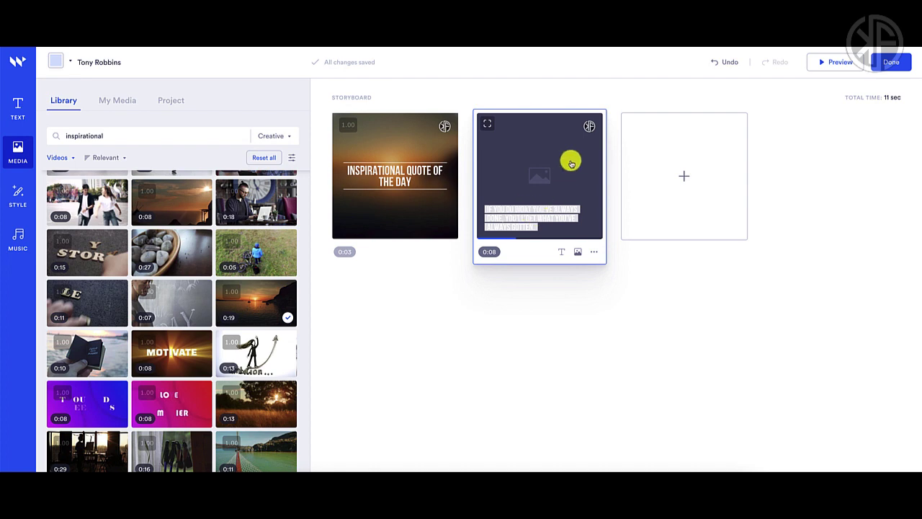
pyautogui.click(533, 142)
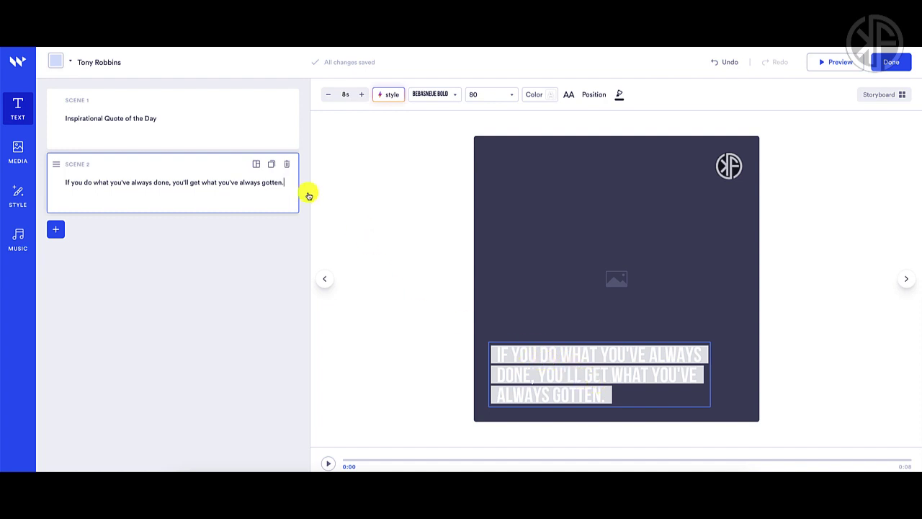
pyautogui.click(257, 166)
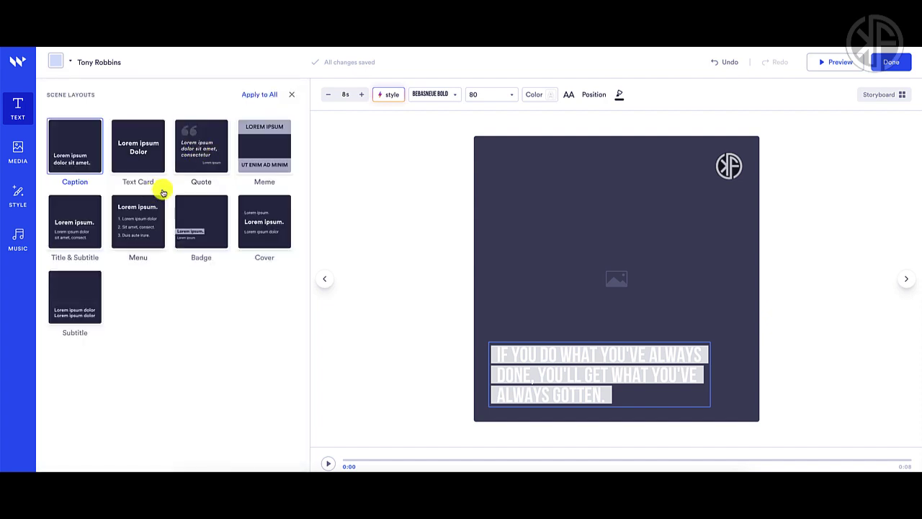
pyautogui.click(201, 150)
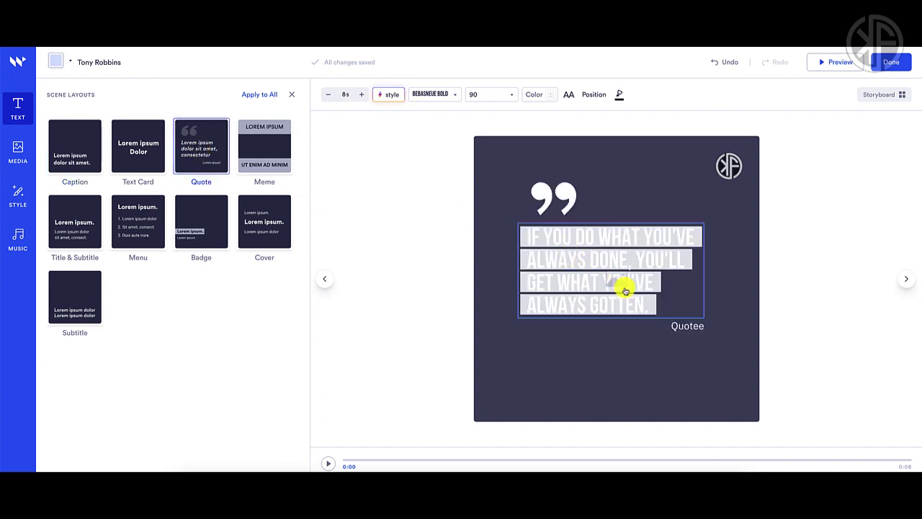
# - Enter "Tony Robbins" as the quotee beneath scene 2's quote
pyautogui.click(684, 329)
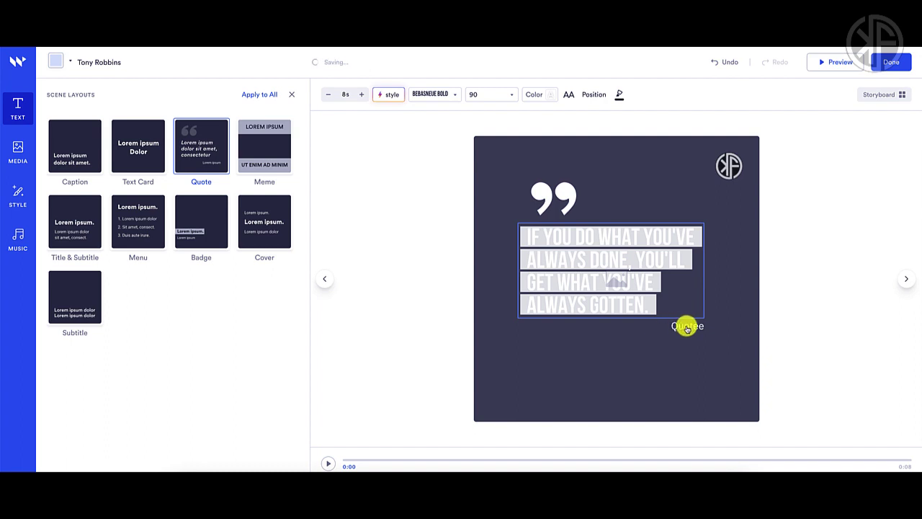
pyautogui.click(686, 328)
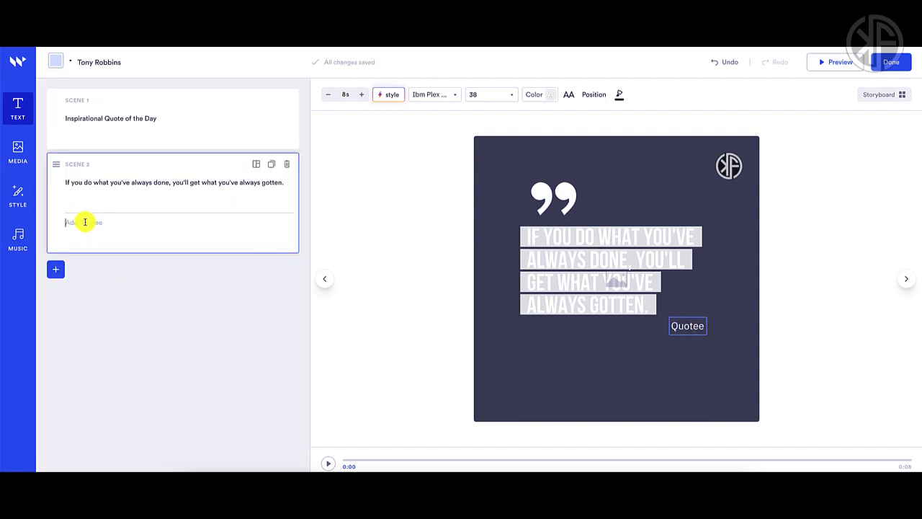
pyautogui.write('Tony Robbins')
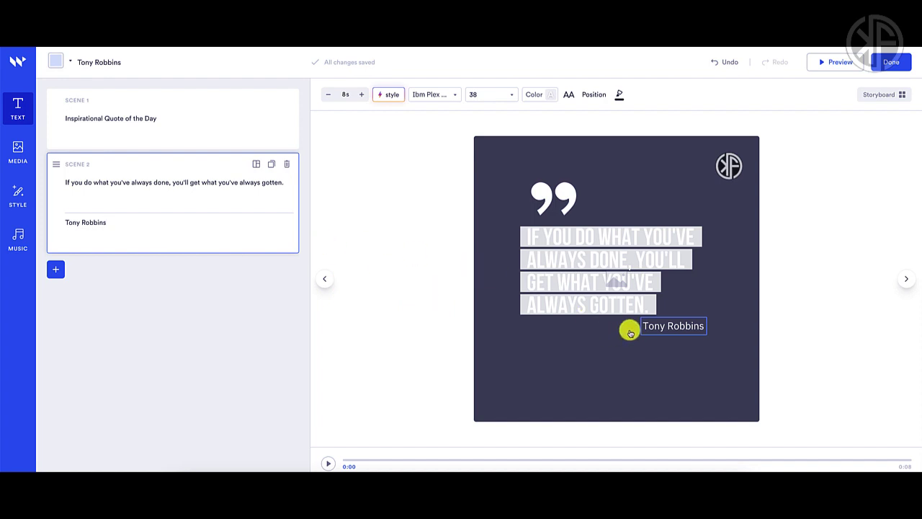
pyautogui.click(555, 259)
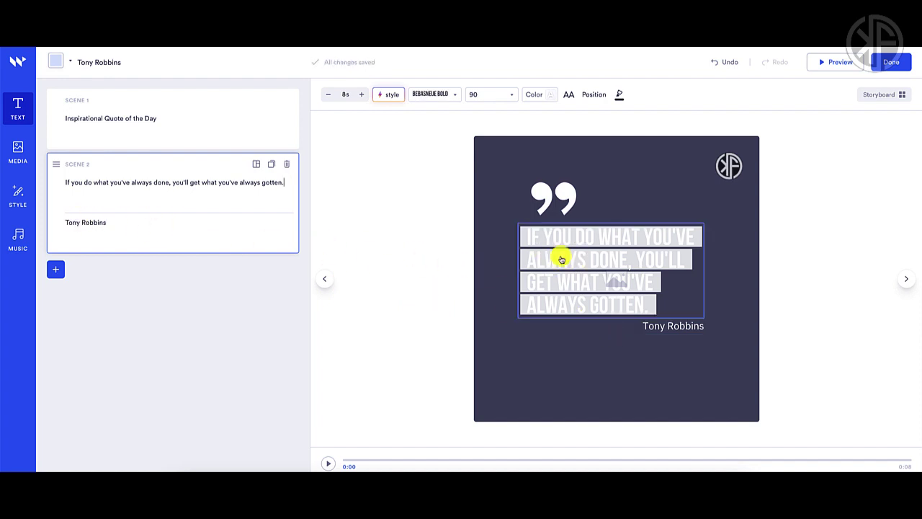
pyautogui.click(663, 327)
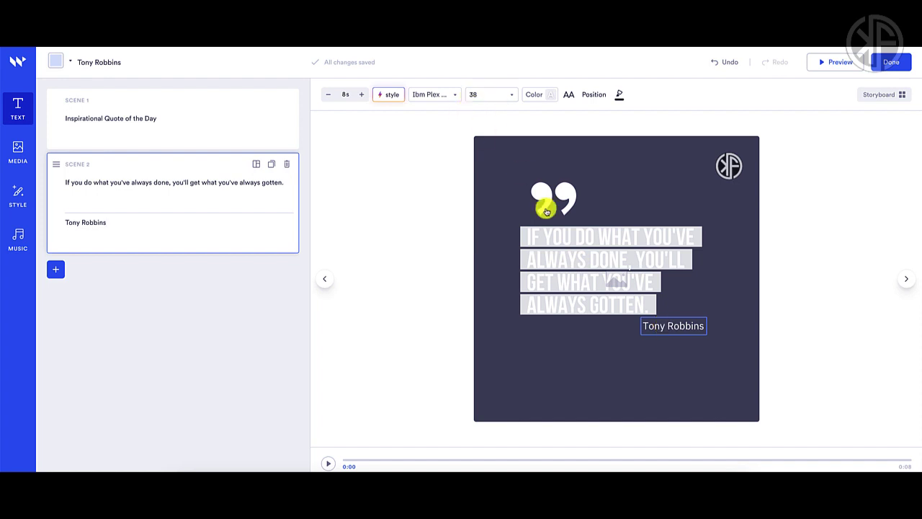
# - Browse the text styles and apply the Shutter style to scene 2's quote text
pyautogui.click(560, 236)
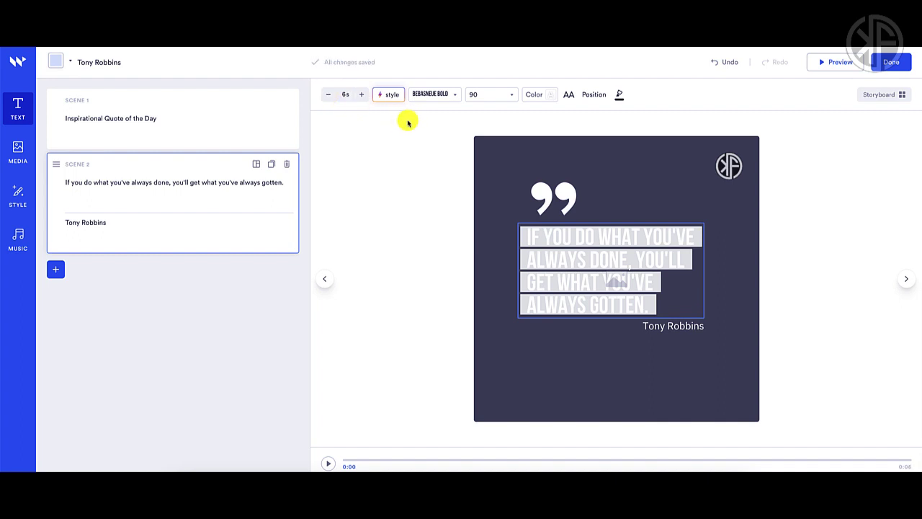
pyautogui.click(390, 98)
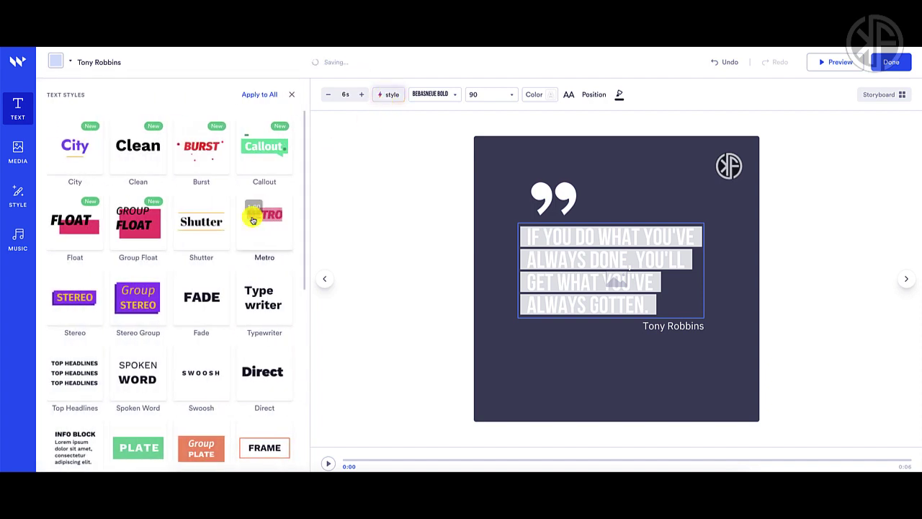
pyautogui.scroll(-3, 165, 292)
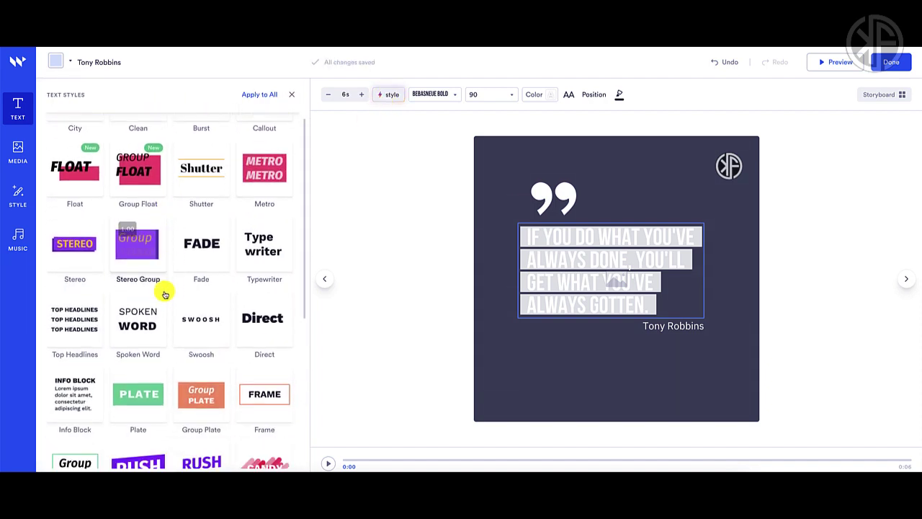
pyautogui.scroll(-2, 165, 292)
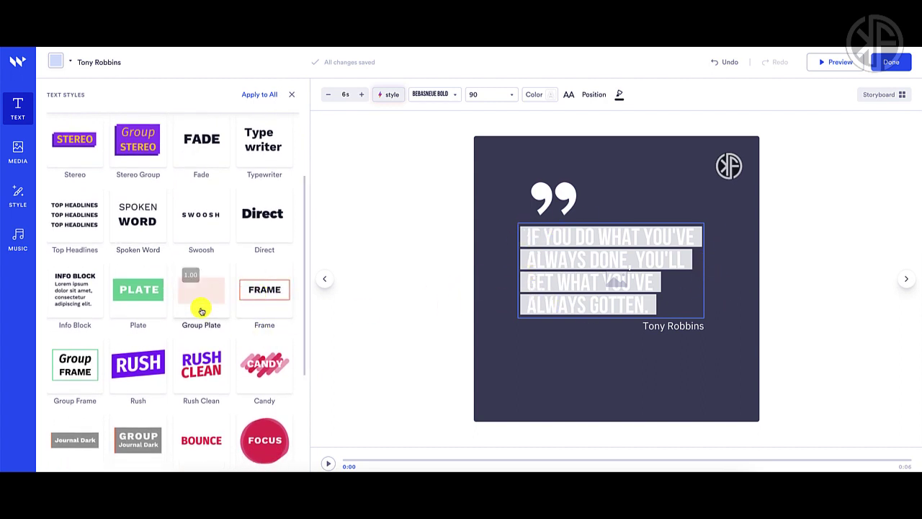
pyautogui.scroll(-4, 147, 296)
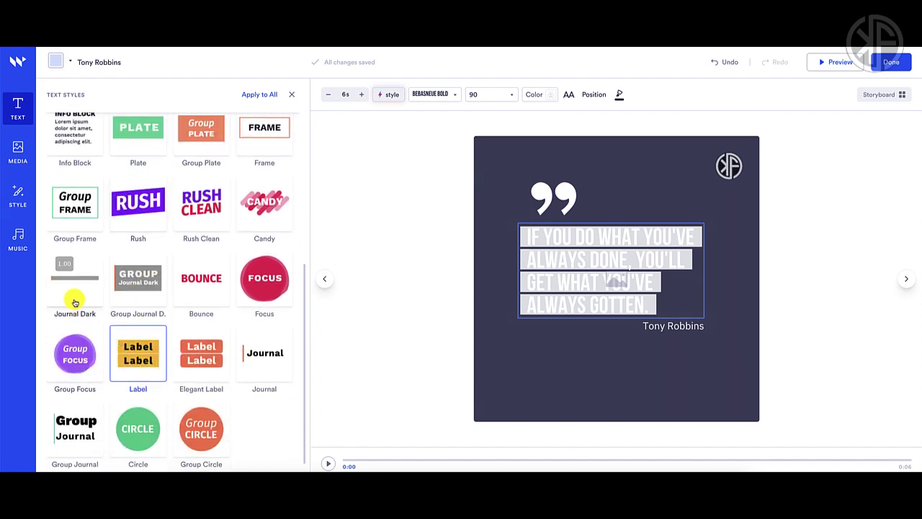
pyautogui.scroll(4, 75, 304)
pyautogui.scroll(4, 75, 304)
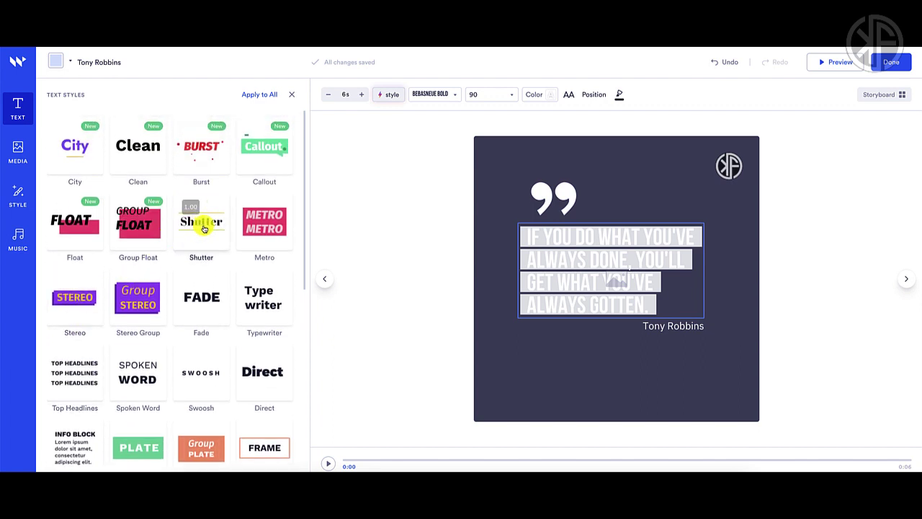
pyautogui.click(209, 227)
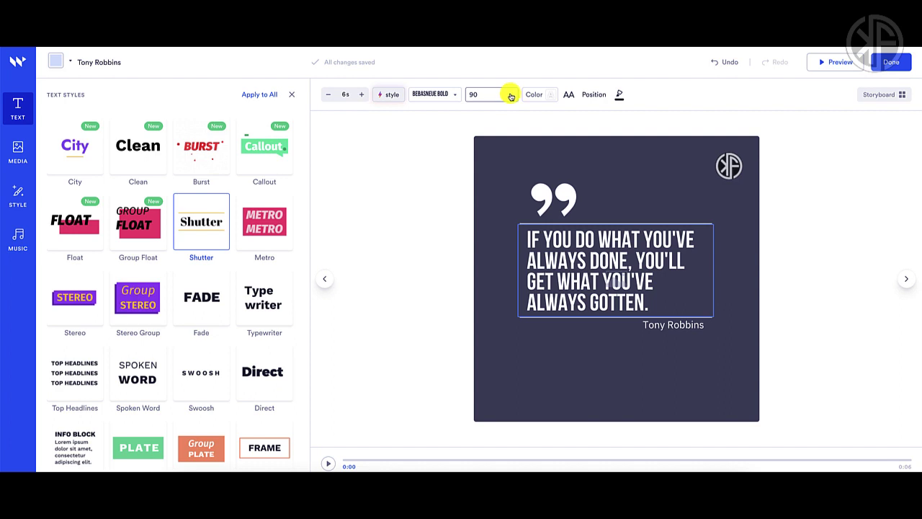
# - Try font size 80 on scene 2's quote text and settle on 70
pyautogui.click(510, 94)
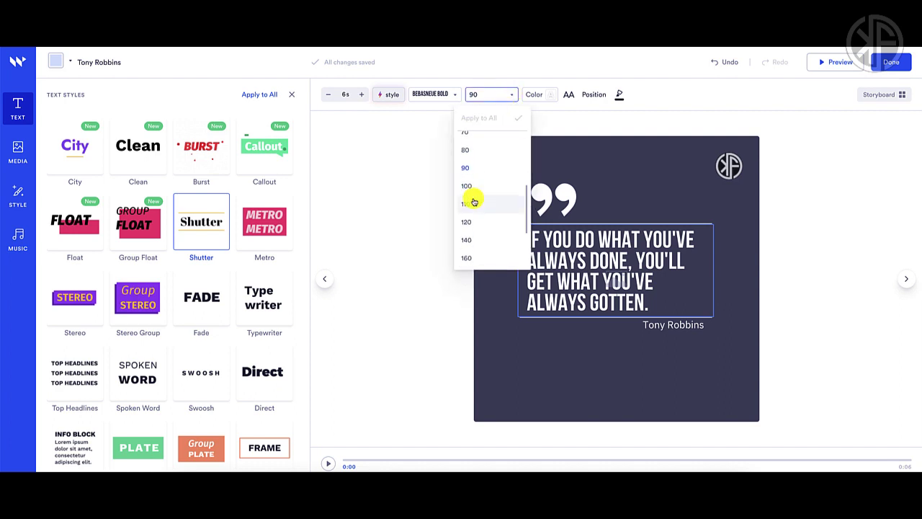
pyautogui.click(486, 202)
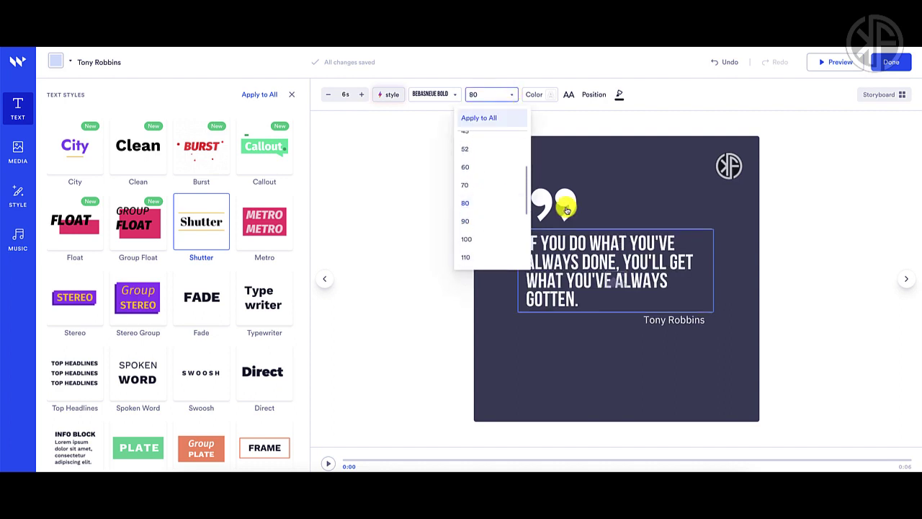
pyautogui.click(467, 186)
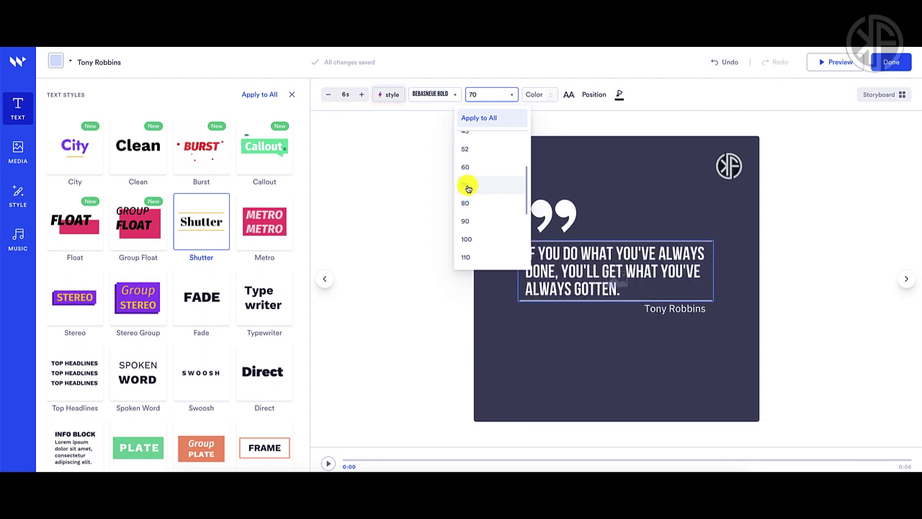
pyautogui.click(428, 154)
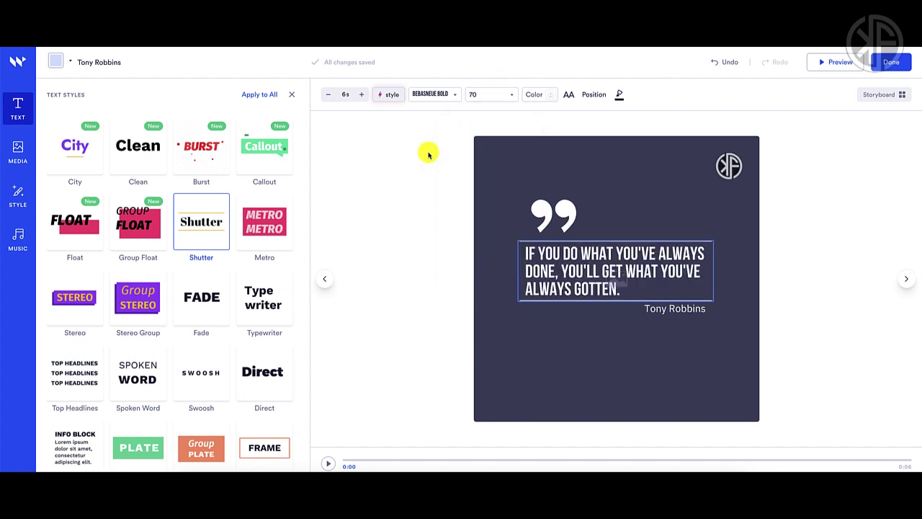
# - Position scene 2's quote block at the bottom centre of the frame
pyautogui.click(531, 96)
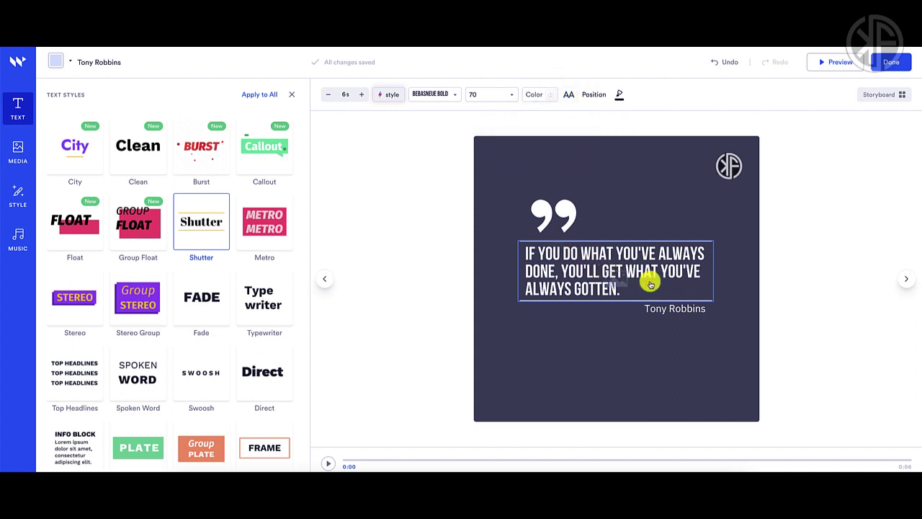
pyautogui.click(592, 98)
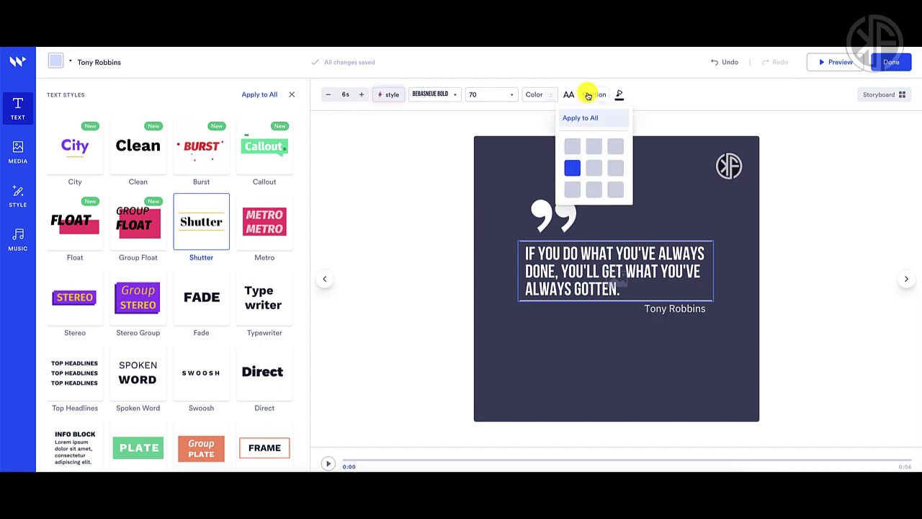
pyautogui.click(592, 190)
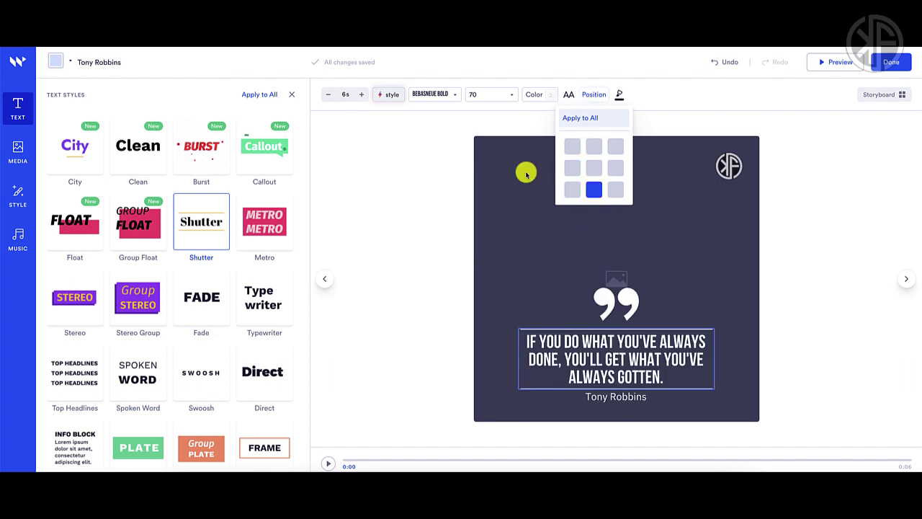
# - Select scene 2's background and search the Editorial media collection for "tony robbins"
pyautogui.click(564, 176)
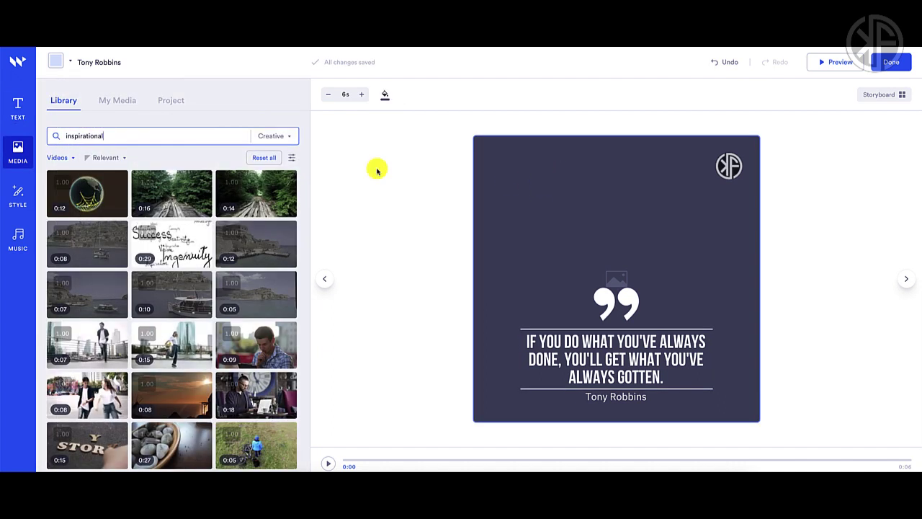
pyautogui.doubleClick(110, 136)
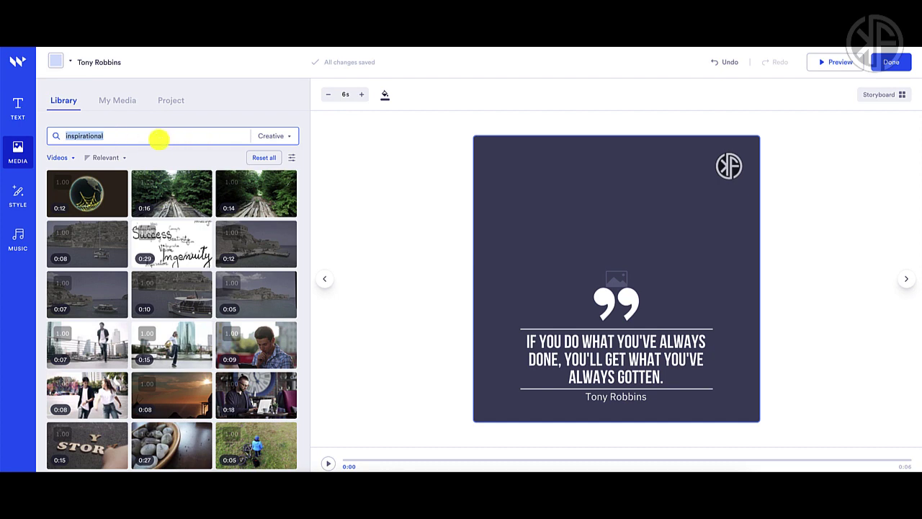
pyautogui.write('tony rob')
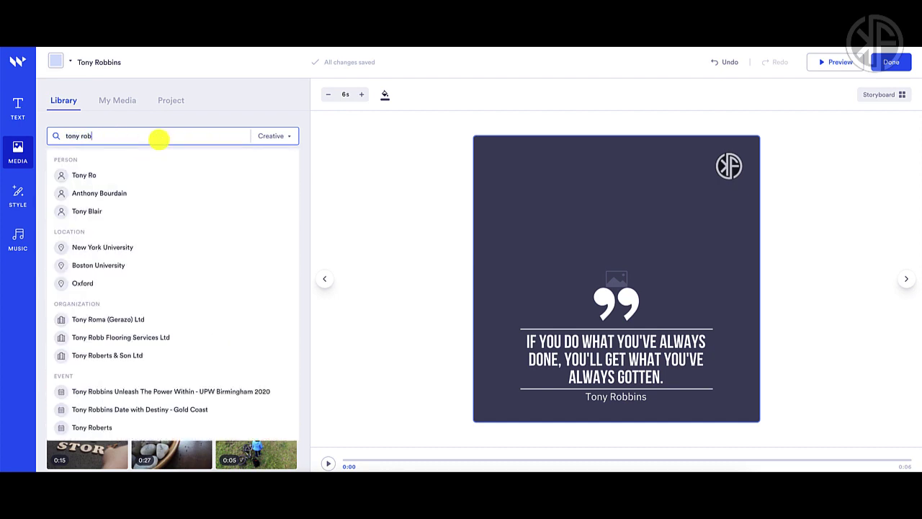
pyautogui.write('bins')
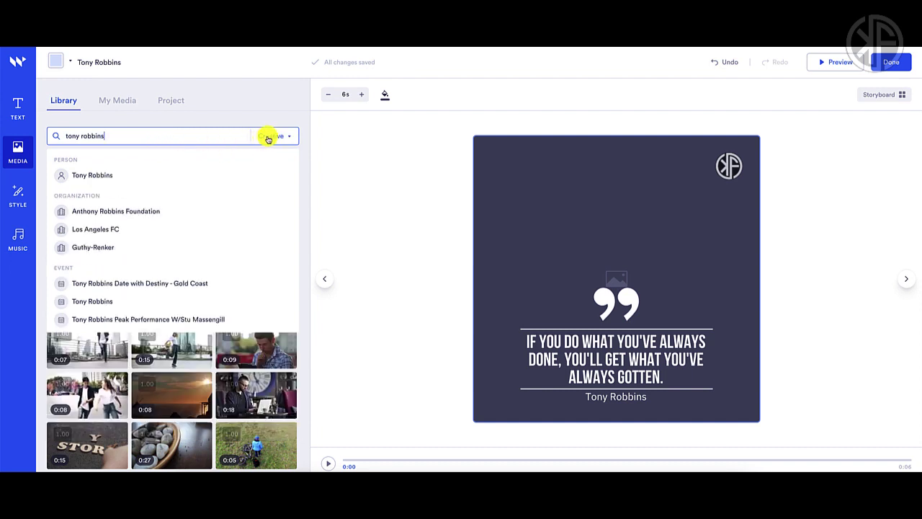
pyautogui.click(274, 137)
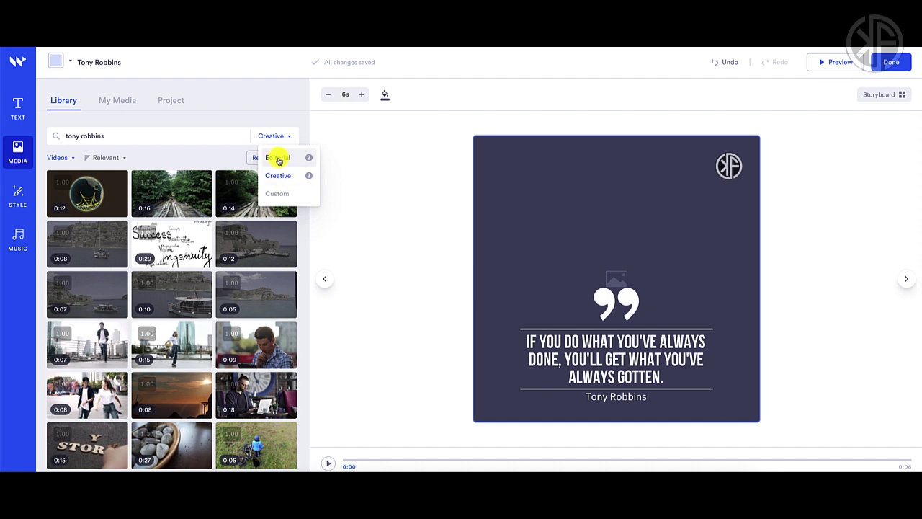
pyautogui.moveTo(307, 159)
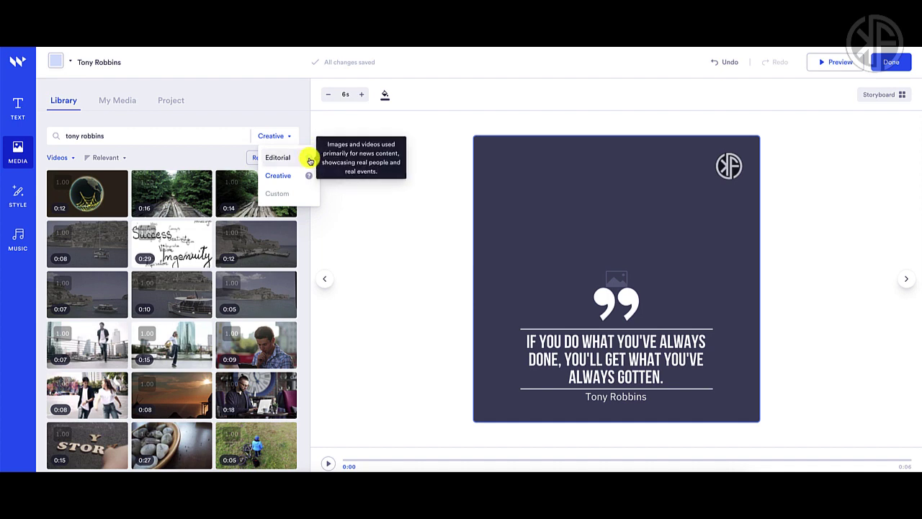
pyautogui.moveTo(309, 178)
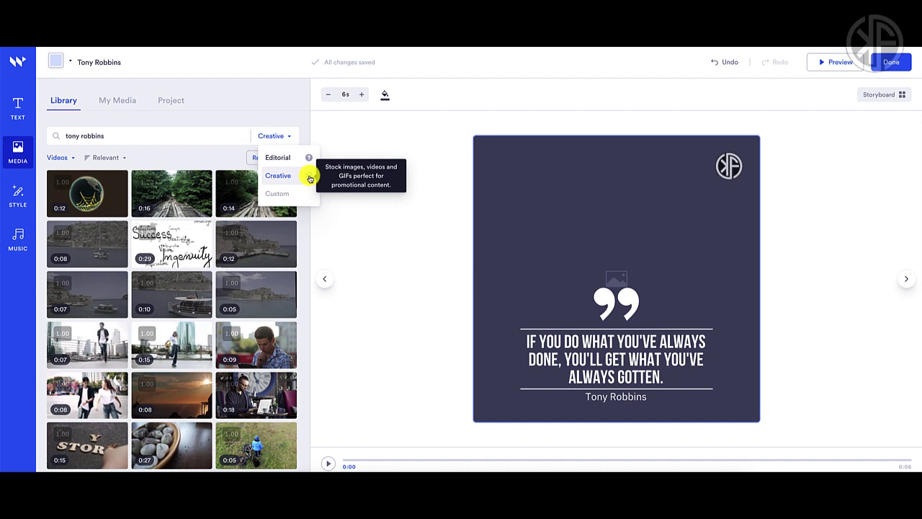
pyautogui.click(277, 157)
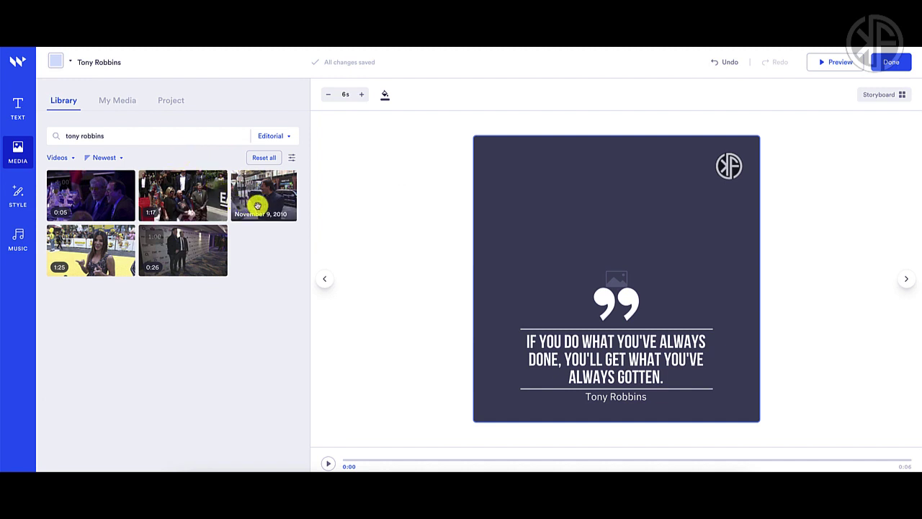
# - Limit the media results to images and place the January 17, 2020 thumbs-up photo as scene 2's background
pyautogui.click(57, 157)
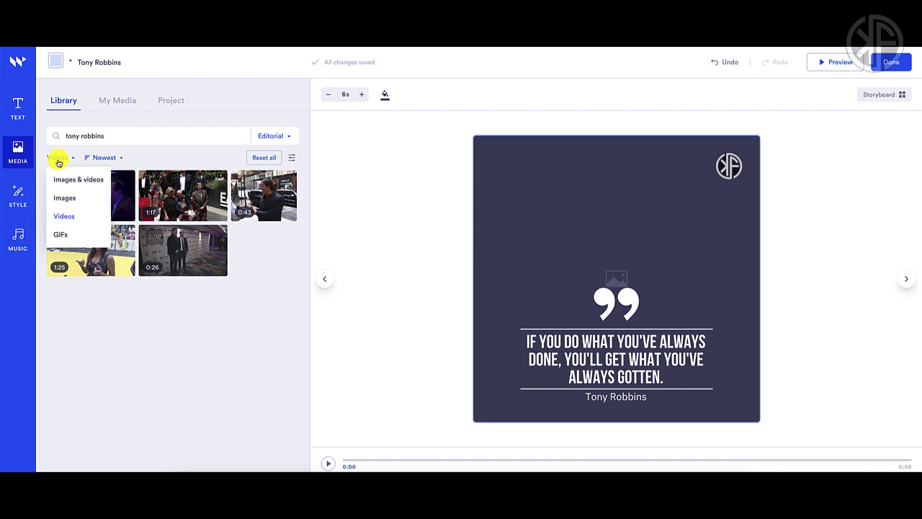
pyautogui.click(64, 197)
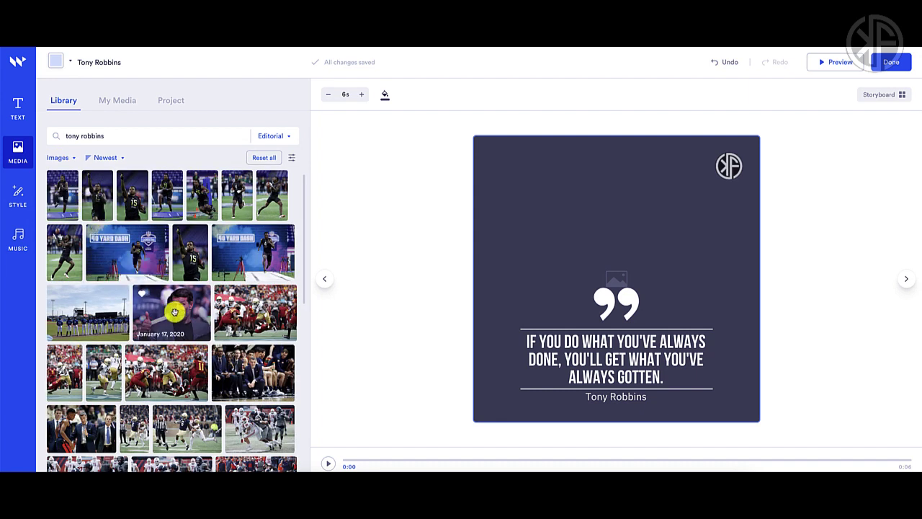
pyautogui.moveTo(168, 315); pyautogui.dragTo(552, 286)
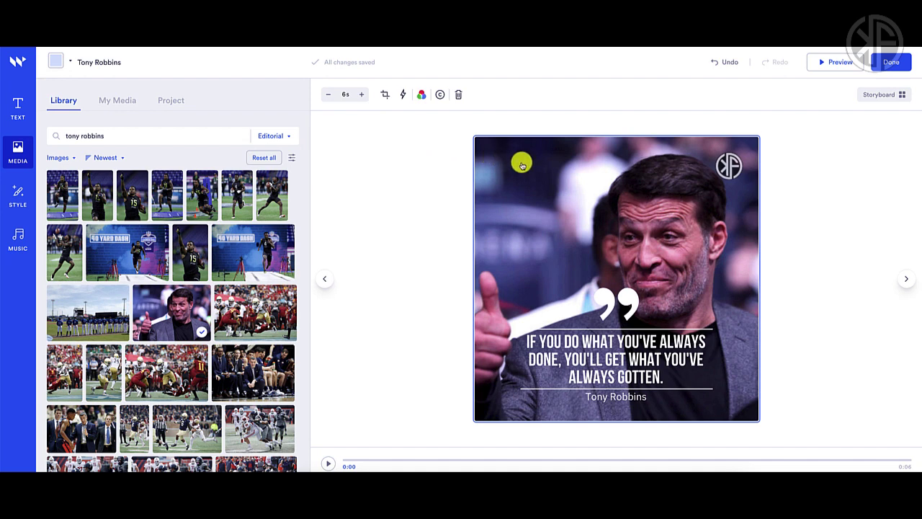
# - Apply the Darken filter to scene 2's thumbs-up photo and check the media credit option
pyautogui.click(423, 96)
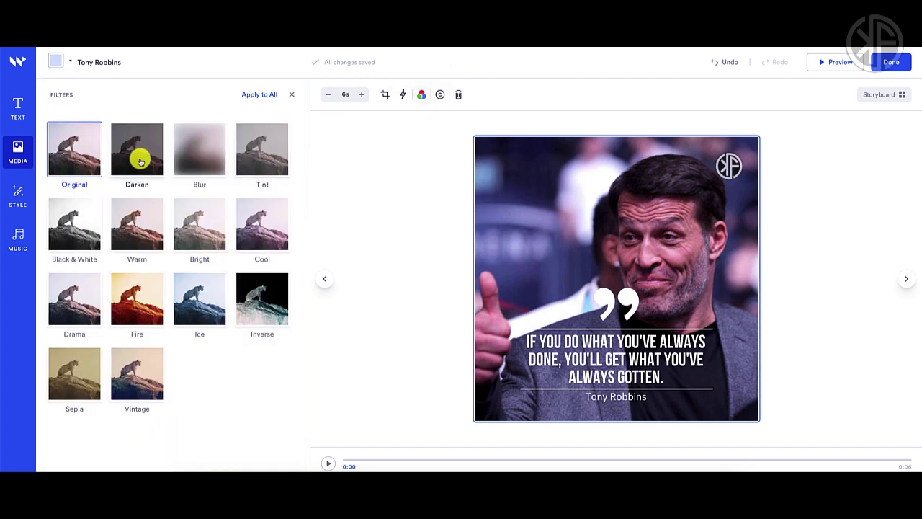
pyautogui.click(141, 161)
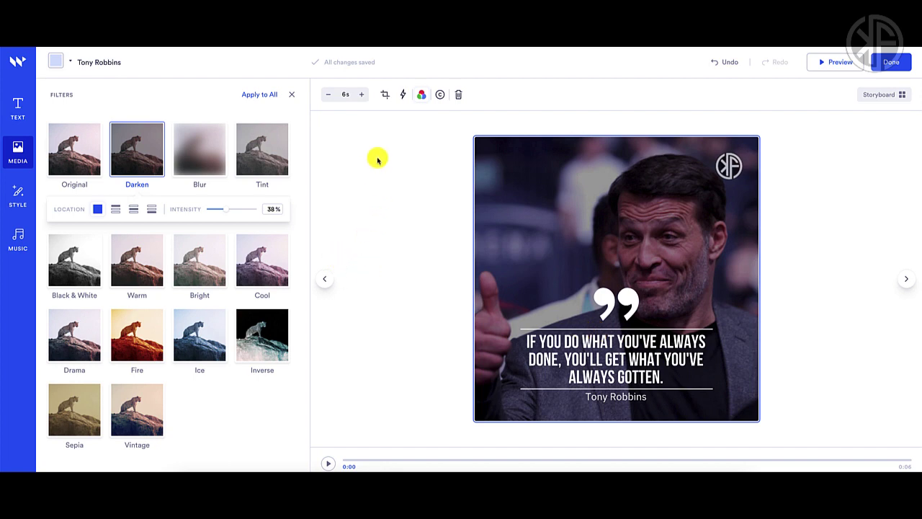
pyautogui.click(440, 96)
pyautogui.click(439, 95)
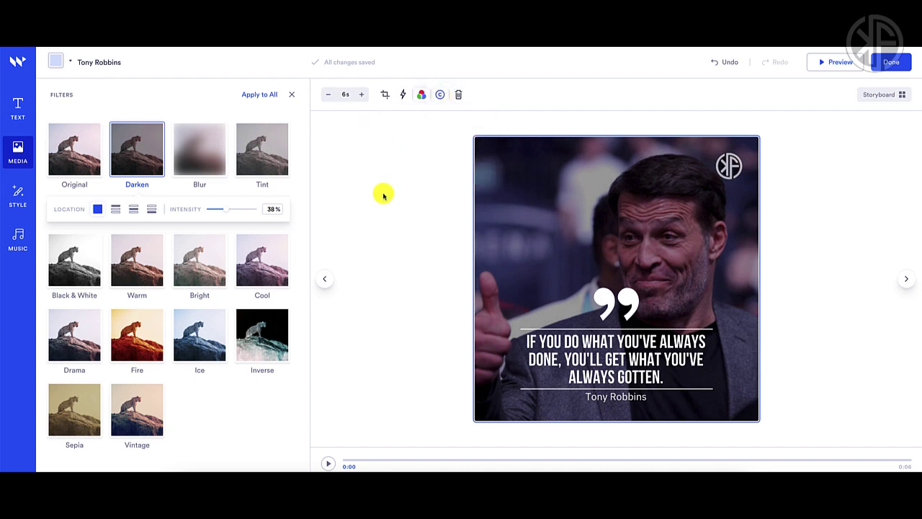
# - Expand the full set of scene transitions in the video's style settings and choose Brushes
pyautogui.click(20, 201)
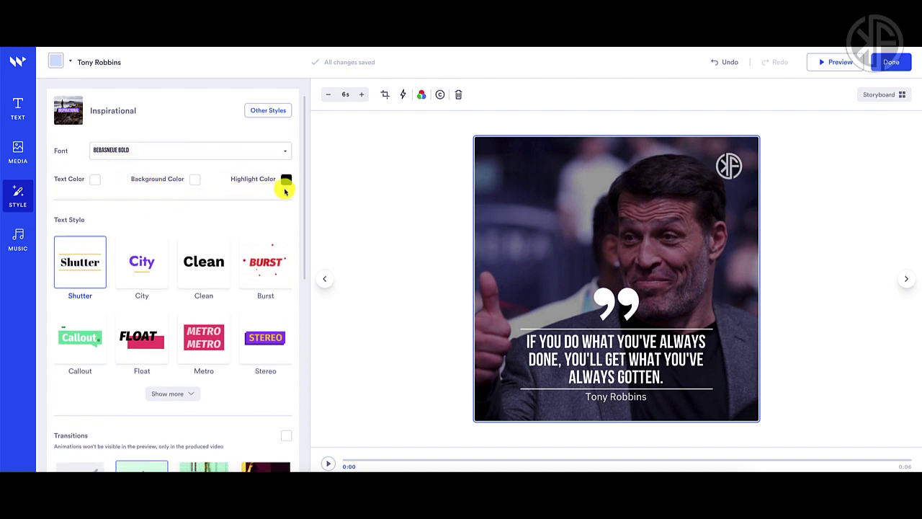
pyautogui.scroll(-1, 274, 205)
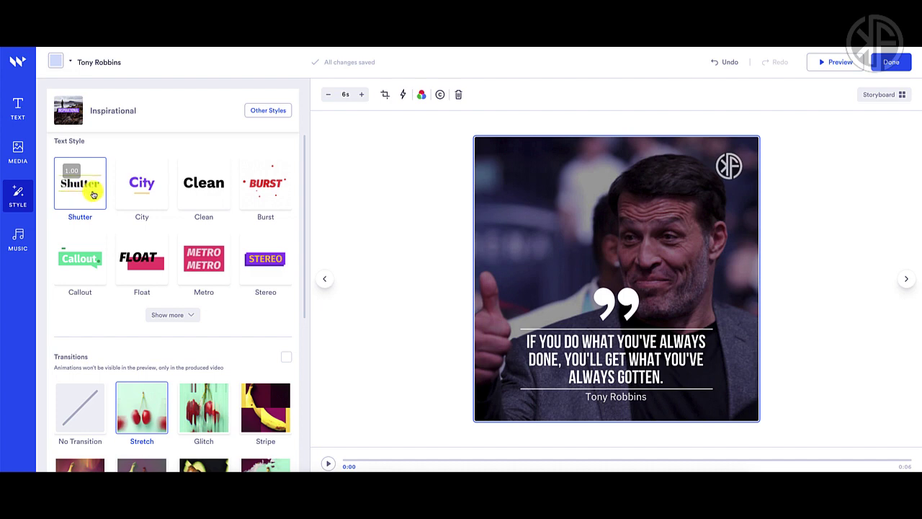
pyautogui.scroll(-3, 211, 212)
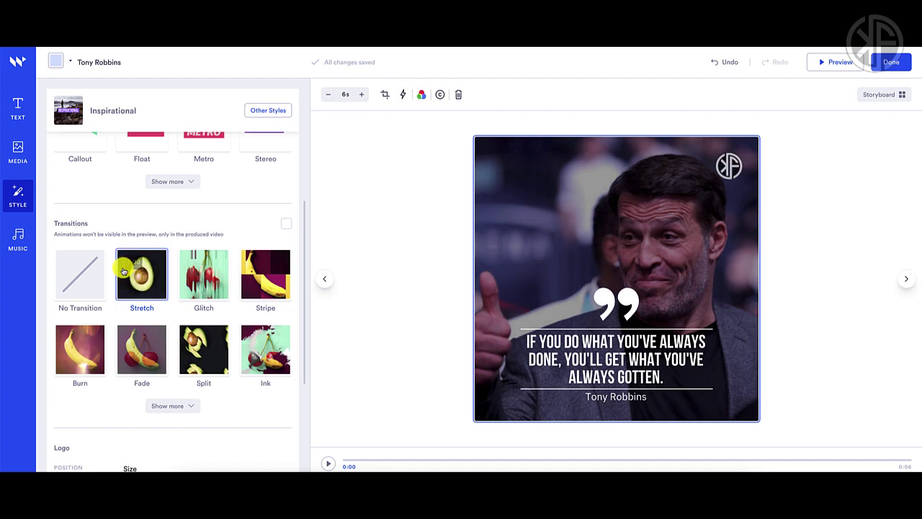
pyautogui.scroll(-1, 123, 271)
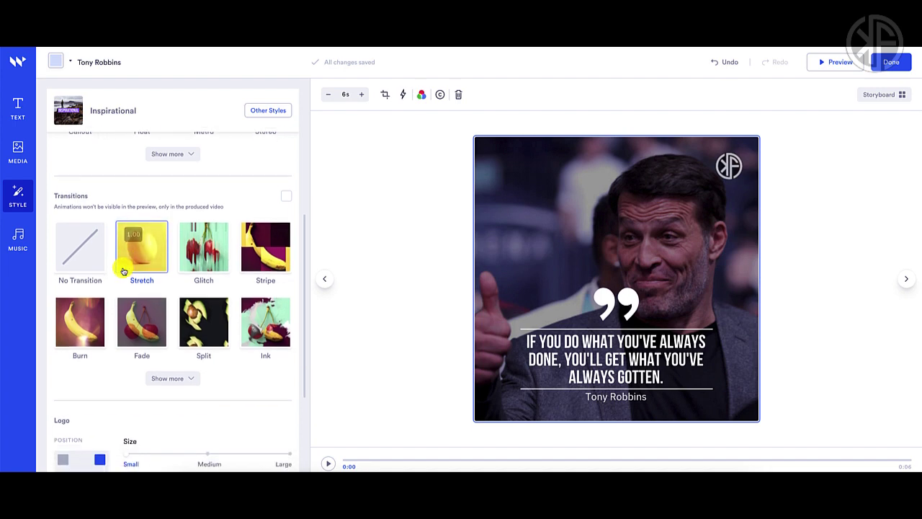
pyautogui.click(178, 374)
pyautogui.scroll(-3, 241, 368)
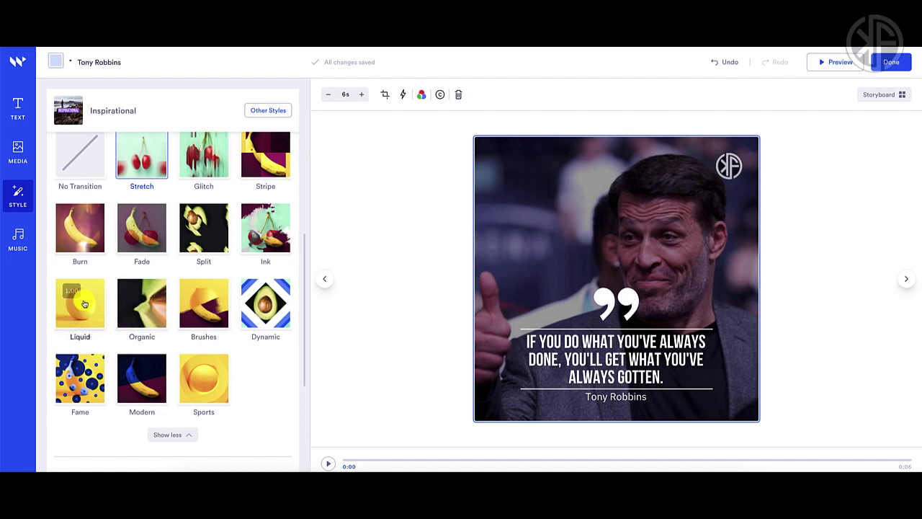
pyautogui.click(209, 311)
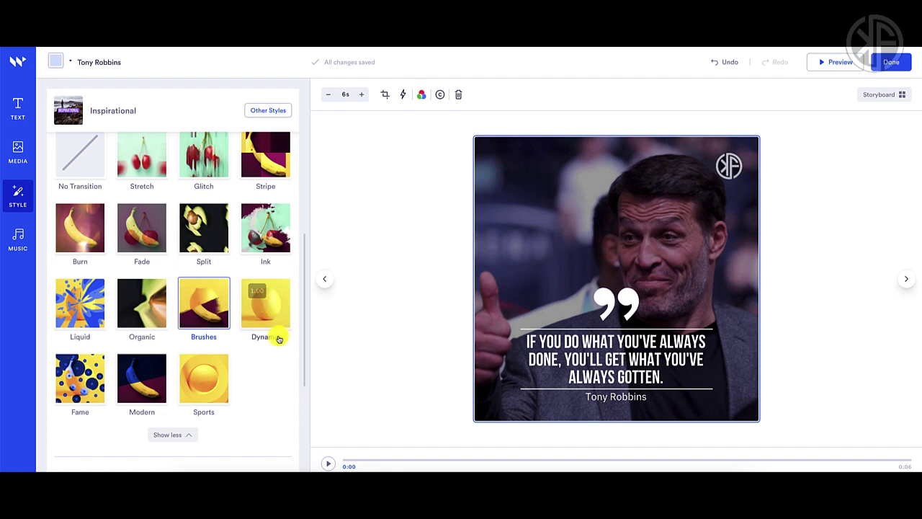
# - Try adjusting the logo's size from Small, then set its opacity to 0%
pyautogui.scroll(-3, 276, 335)
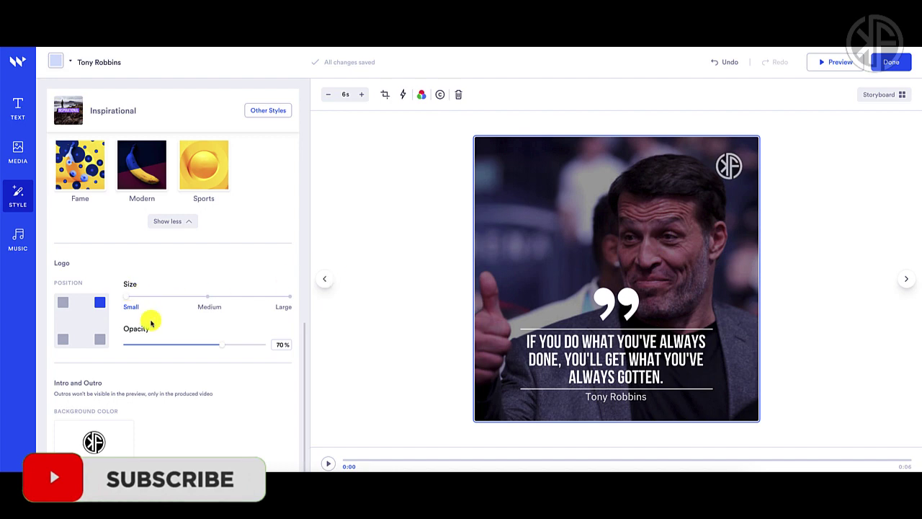
pyautogui.moveTo(126, 299); pyautogui.dragTo(159, 303)
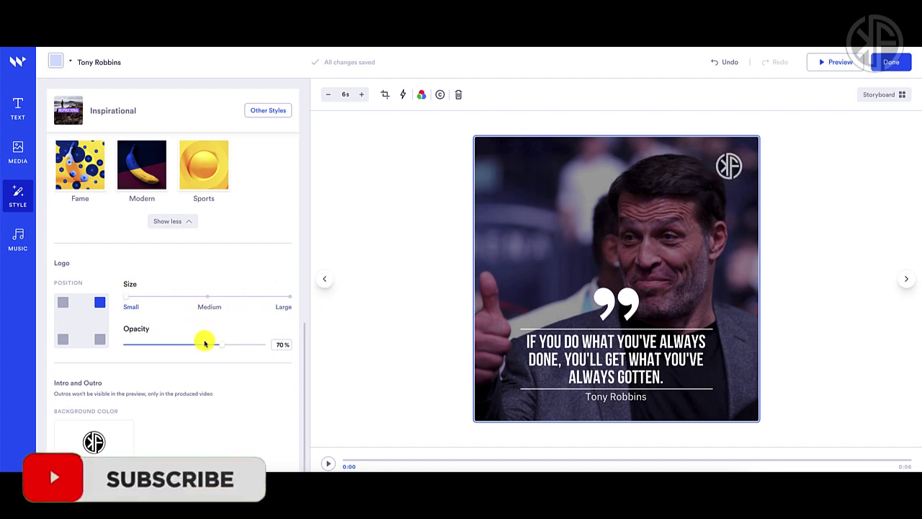
pyautogui.moveTo(222, 345); pyautogui.dragTo(120, 343)
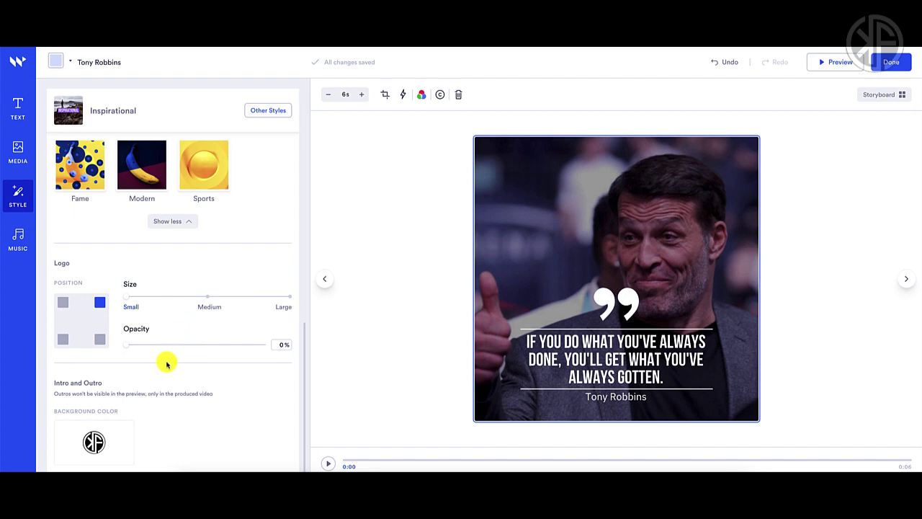
# - Try red and dark navy for the intro and outro background and settle on the black brand color
pyautogui.moveTo(109, 427)
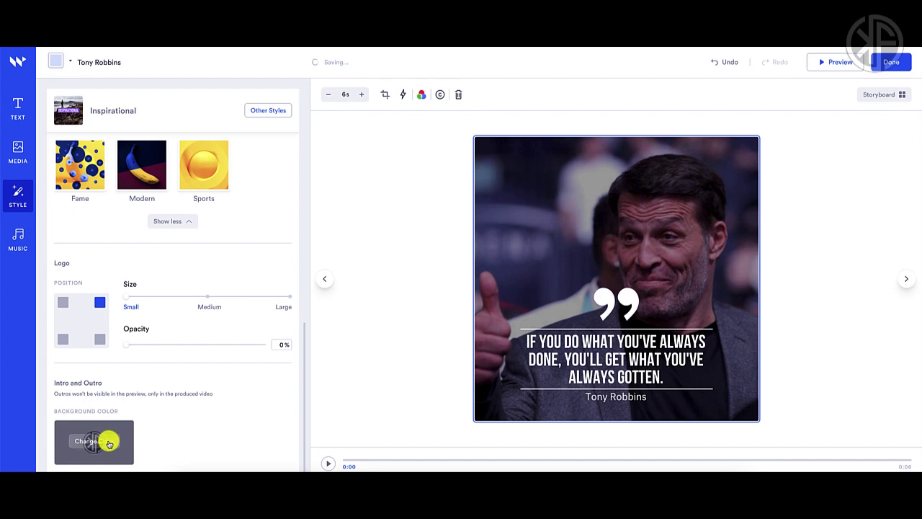
pyautogui.click(103, 443)
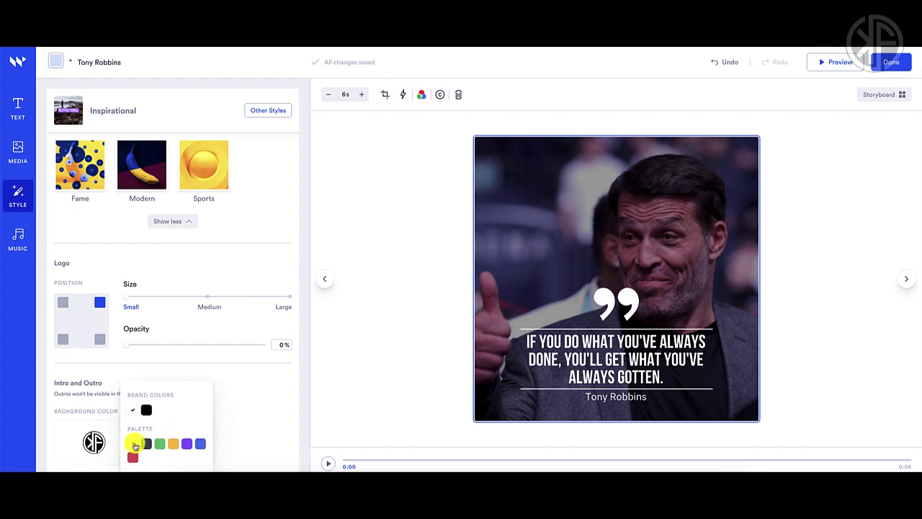
pyautogui.click(134, 458)
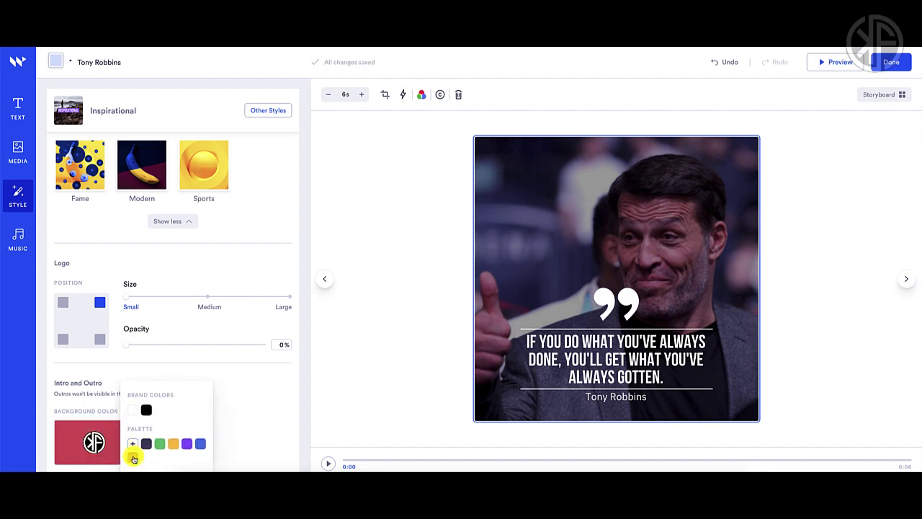
pyautogui.click(147, 445)
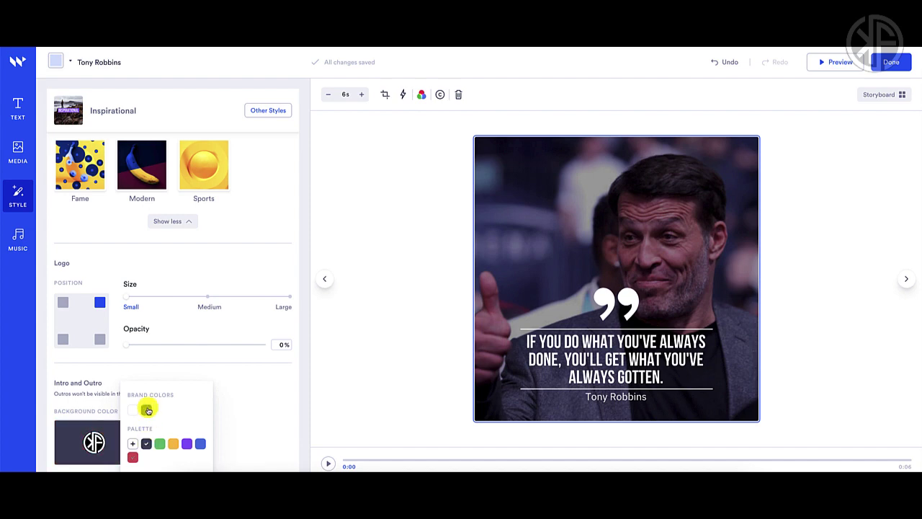
pyautogui.click(146, 409)
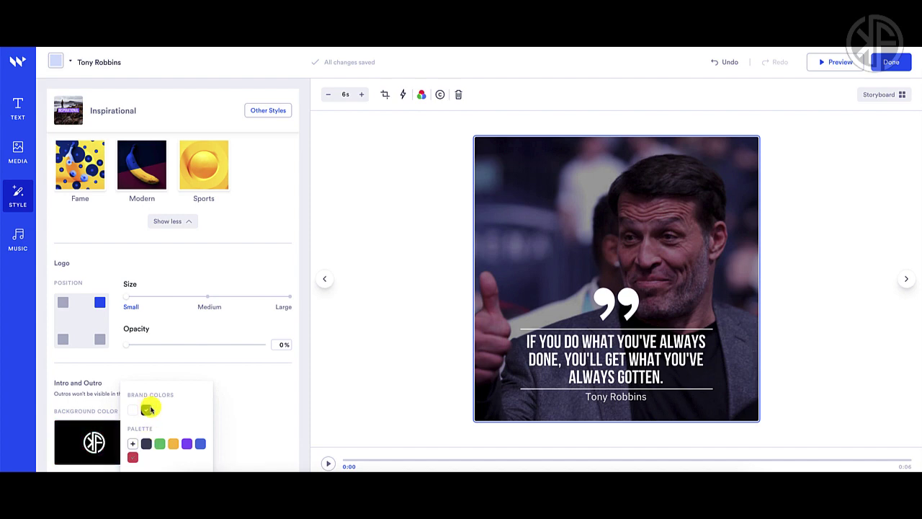
pyautogui.click(239, 412)
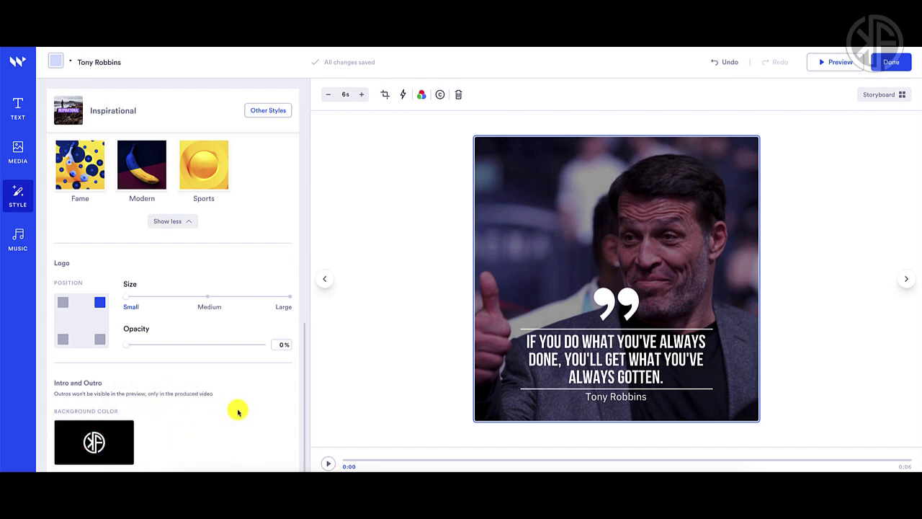
pyautogui.moveTo(124, 433)
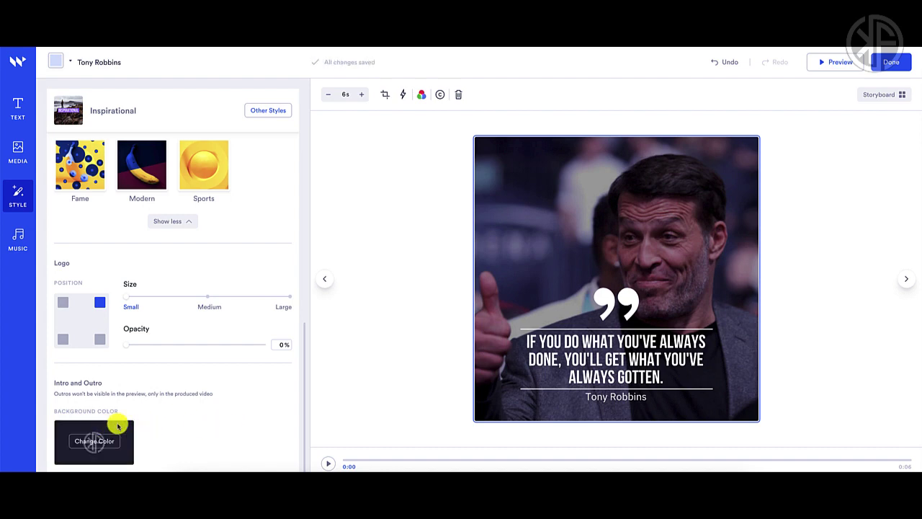
# - Replace the soundtrack with the uploaded file "Outlaw's Farewell (part II) - Reed Mathis.mp3"
pyautogui.click(19, 238)
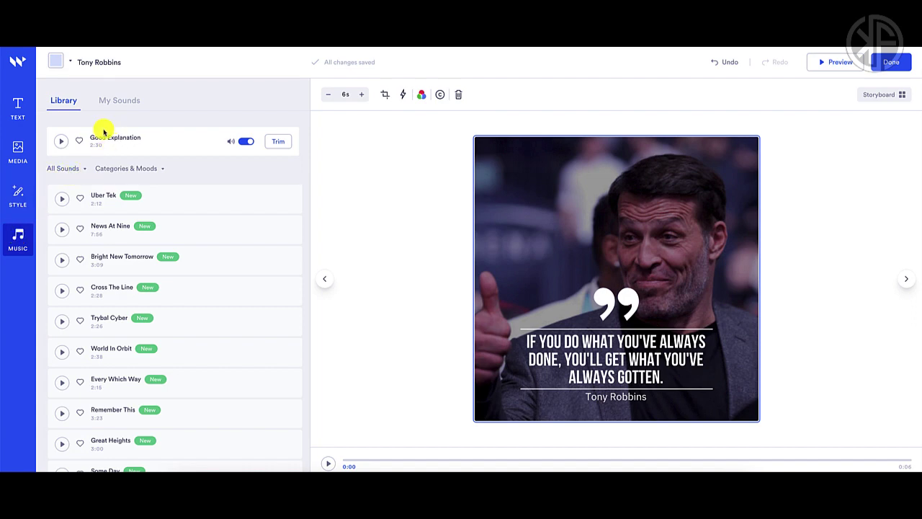
pyautogui.click(114, 104)
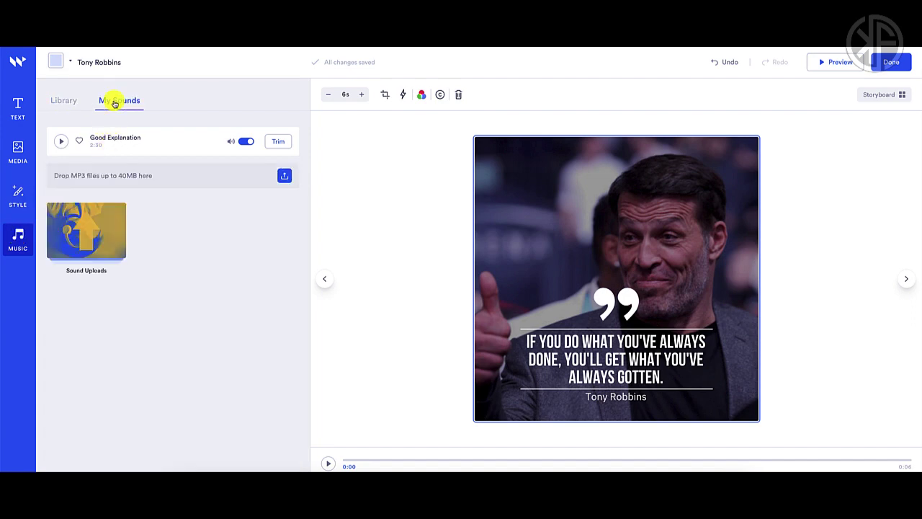
pyautogui.click(84, 235)
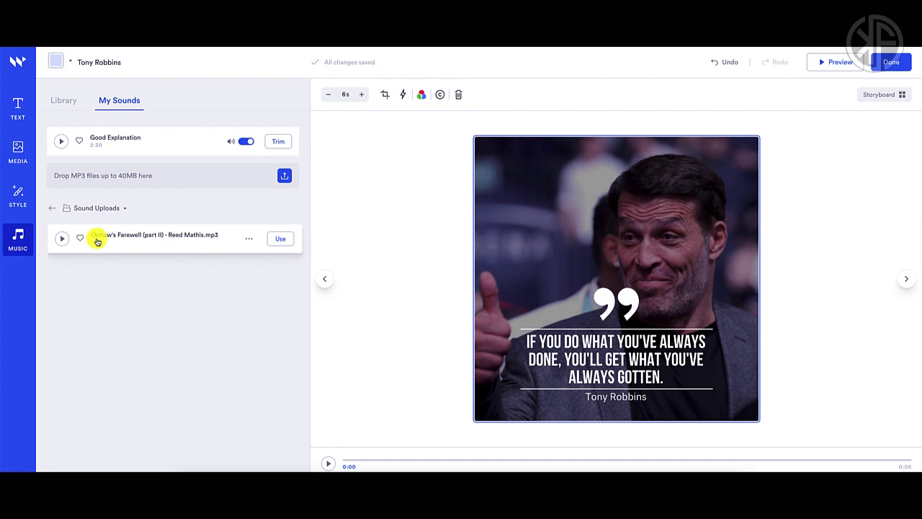
pyautogui.moveTo(229, 245)
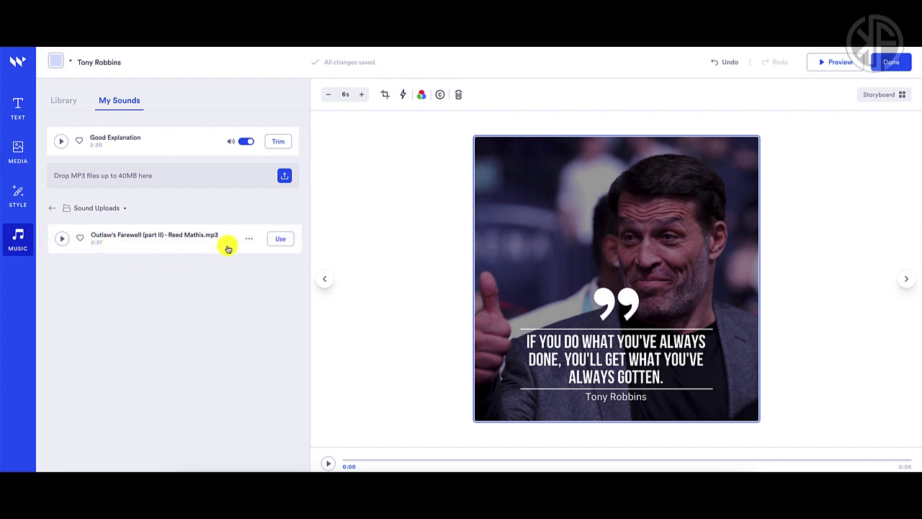
pyautogui.click(285, 241)
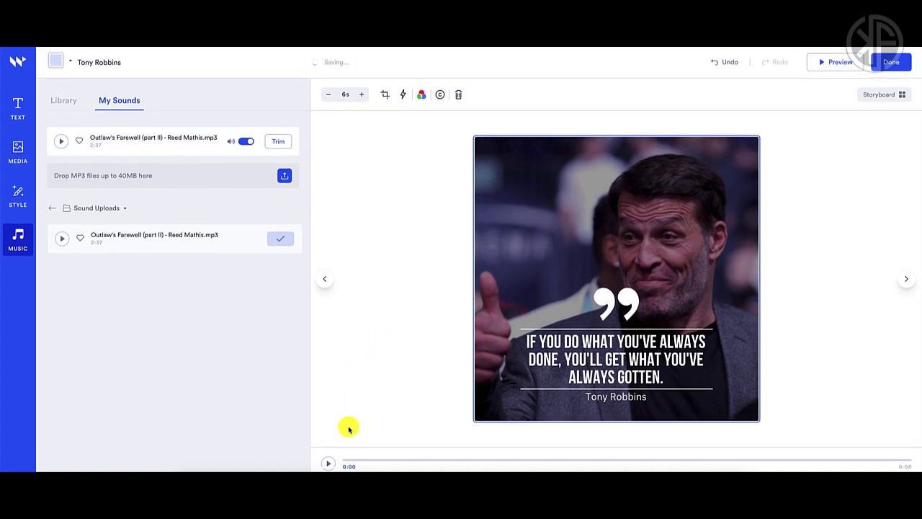
# - Play back part of scene 2, preview the whole video, and finalize it for production
pyautogui.click(328, 464)
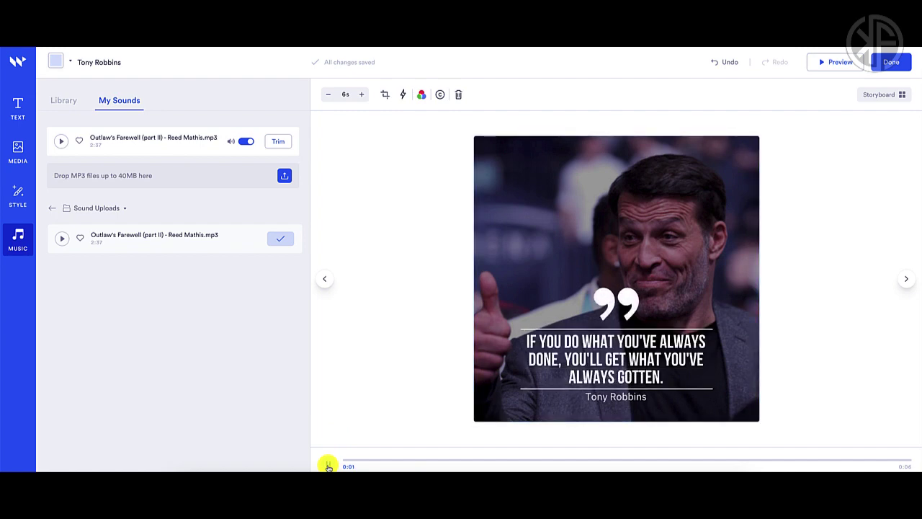
pyautogui.click(328, 465)
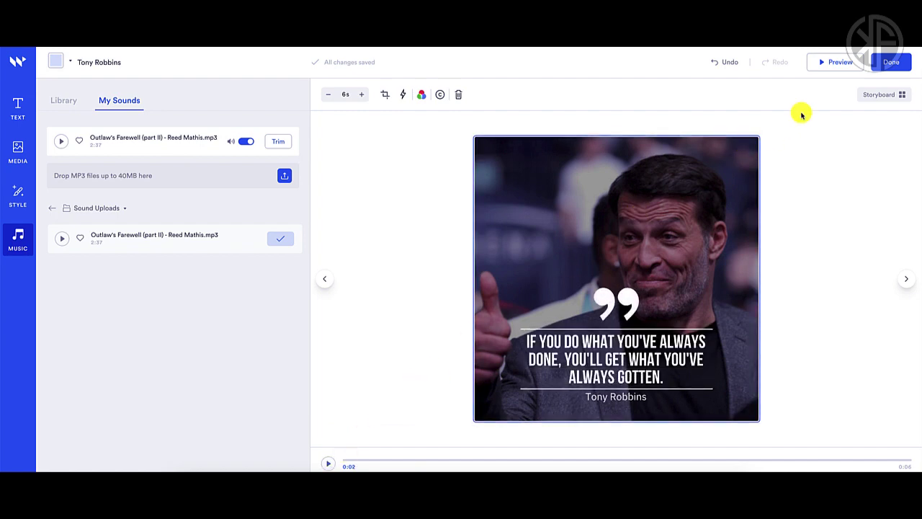
pyautogui.click(823, 64)
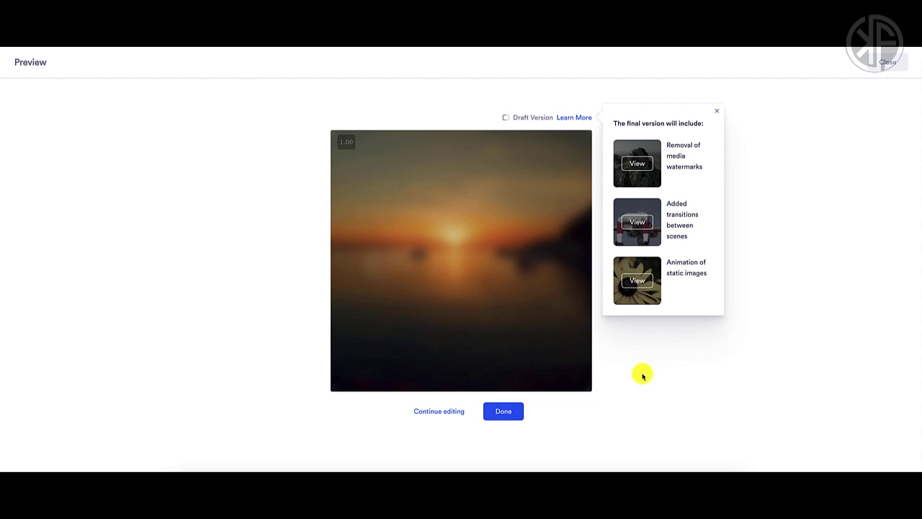
pyautogui.click(505, 411)
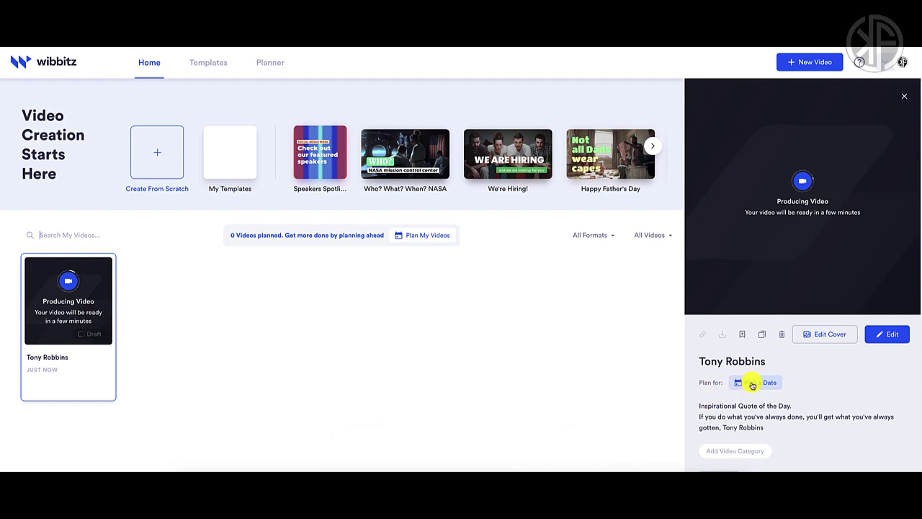
# - Plan the Tony Robbins video for 15 January 2021
pyautogui.click(753, 384)
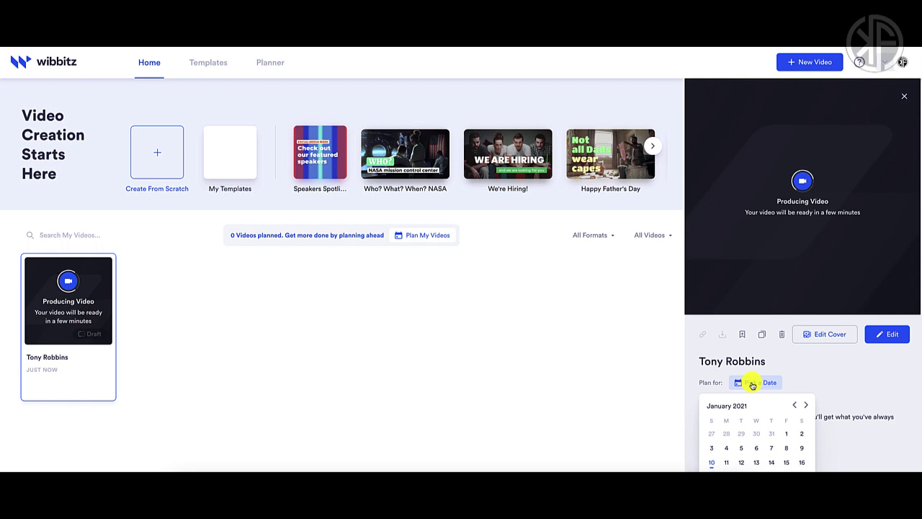
pyautogui.scroll(-1, 762, 400)
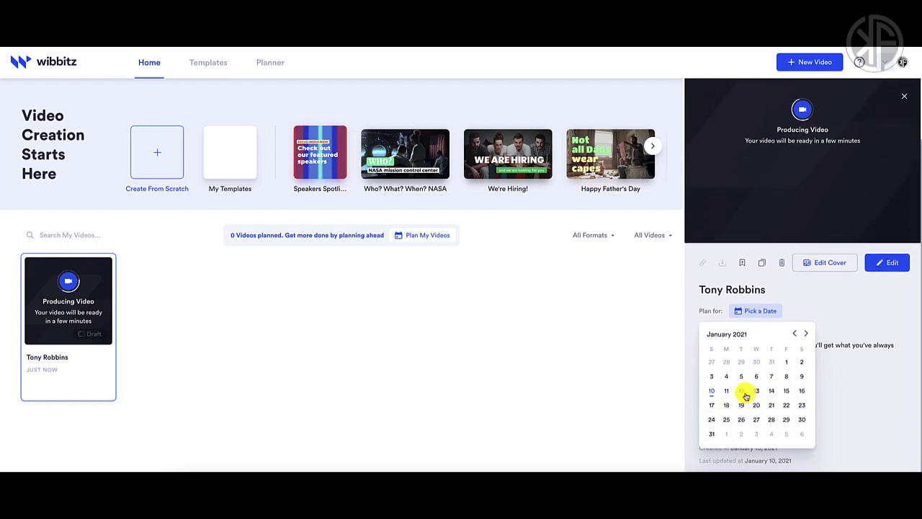
pyautogui.click(787, 390)
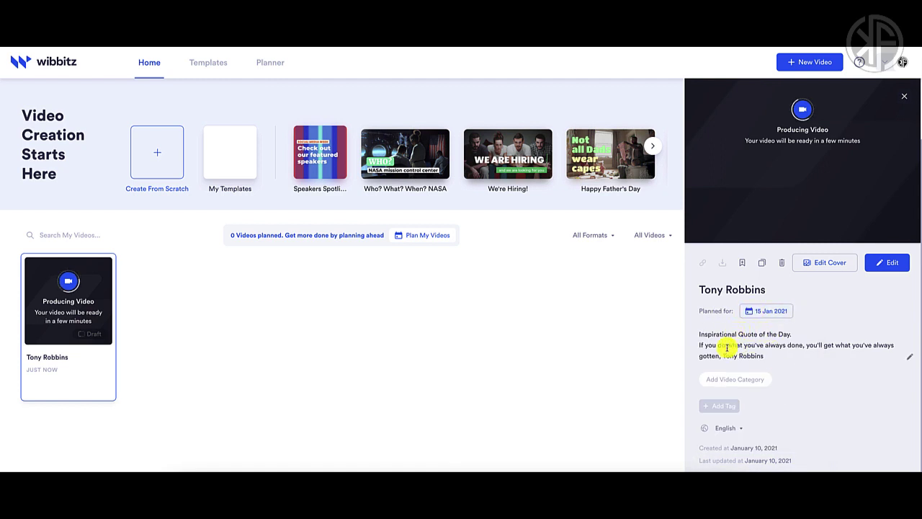
# - Assign the Lifestyle category to the video and add the tag "tony robbins"
pyautogui.click(738, 381)
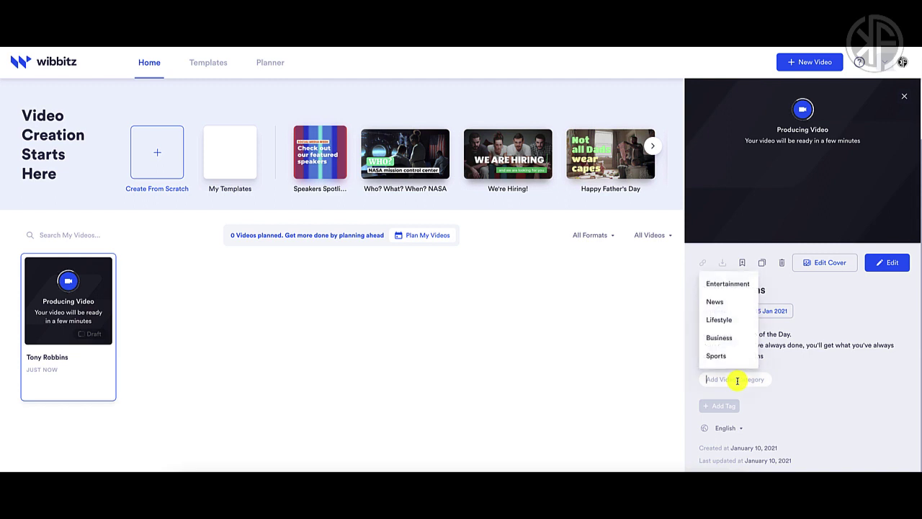
pyautogui.scroll(-1, 725, 304)
pyautogui.click(725, 304)
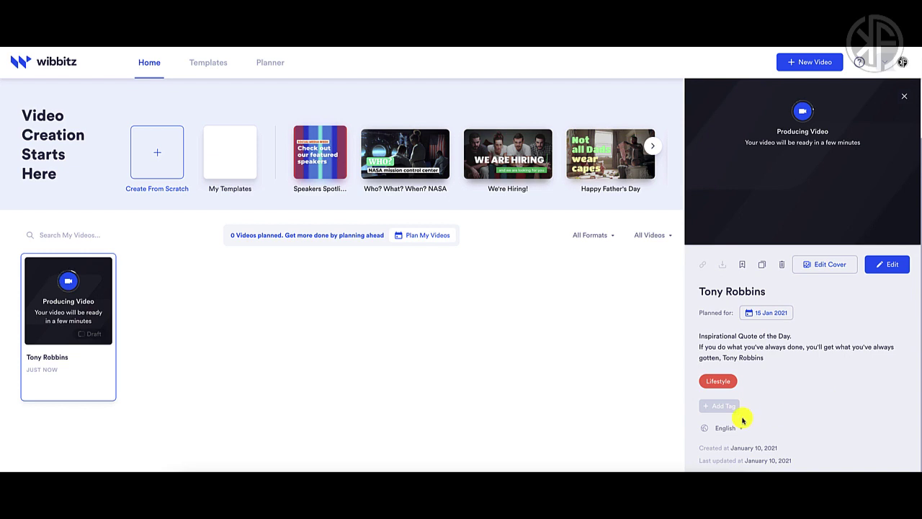
pyautogui.click(712, 408)
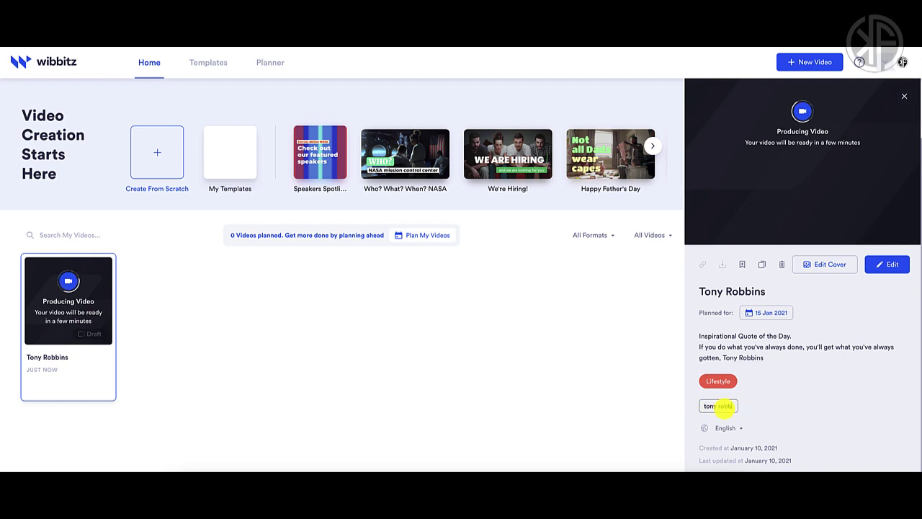
pyautogui.press('Return')
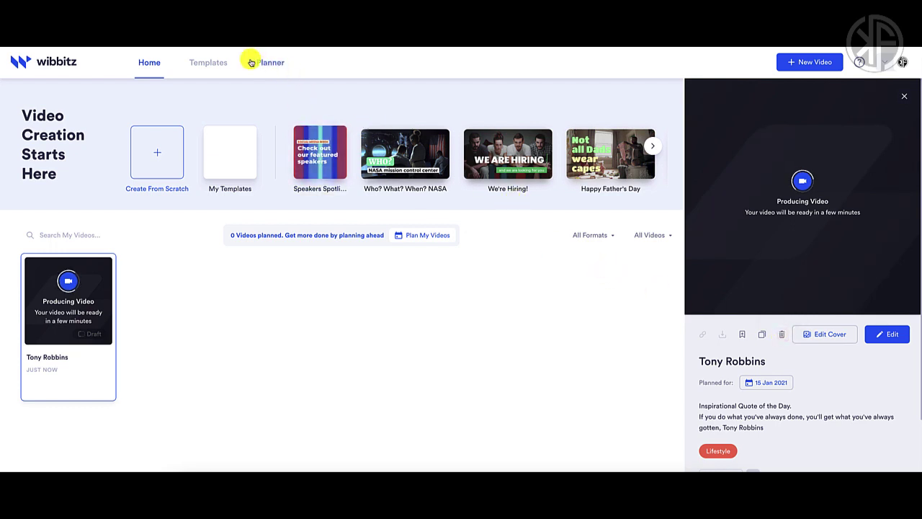
# - Check the Tony Robbins video's entry on 15 January 2021 in the planner calendar
pyautogui.click(277, 63)
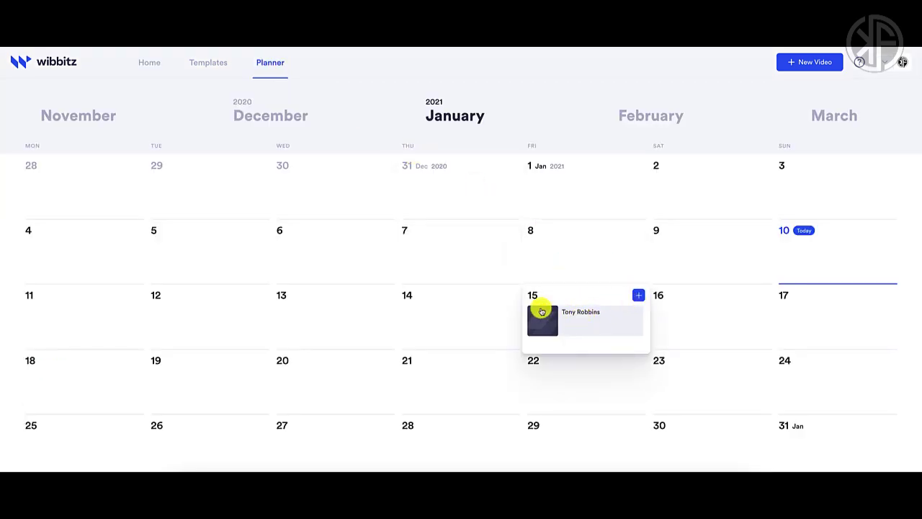
pyautogui.moveTo(471, 295)
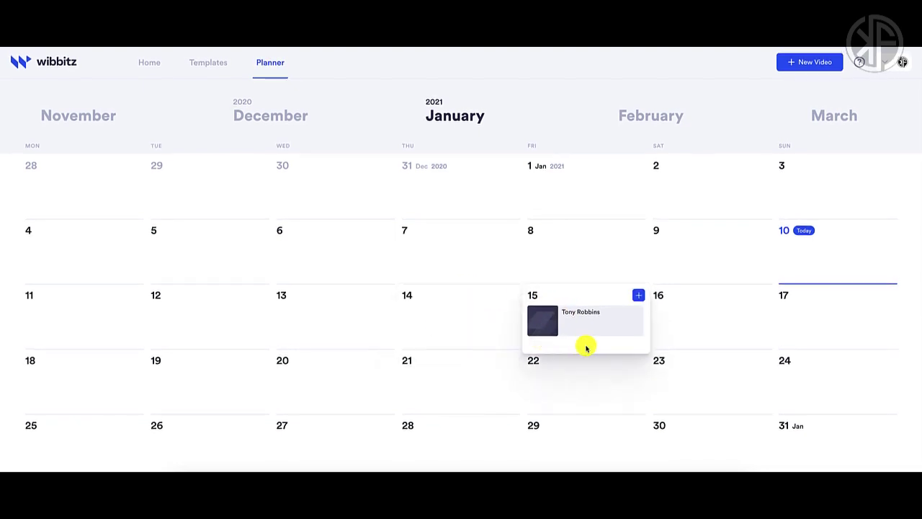
pyautogui.moveTo(677, 379)
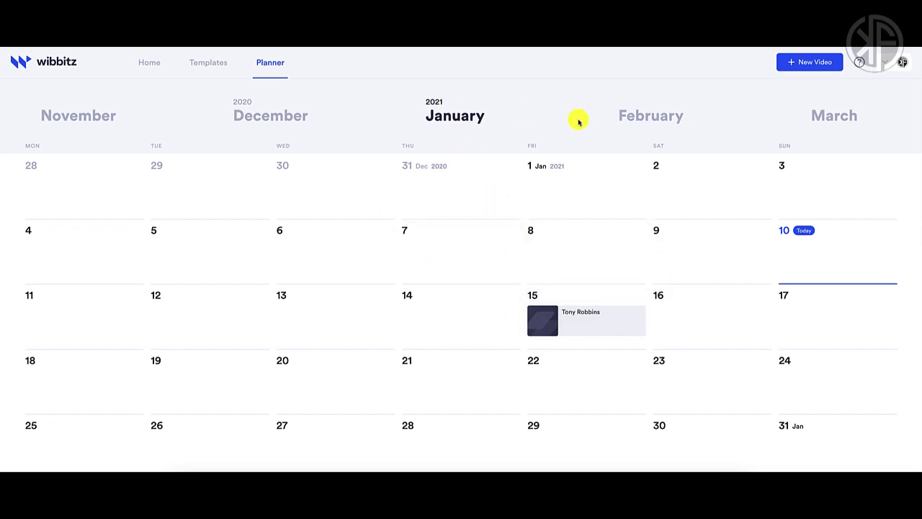
# - Download the produced Tony Robbins video from the home page and save it as an MPEG-4 movie
pyautogui.click(152, 66)
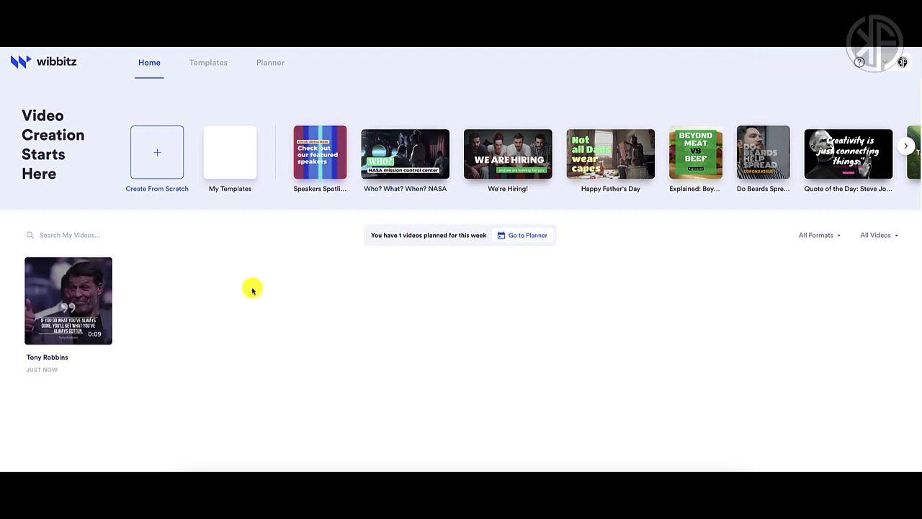
pyautogui.moveTo(93, 295)
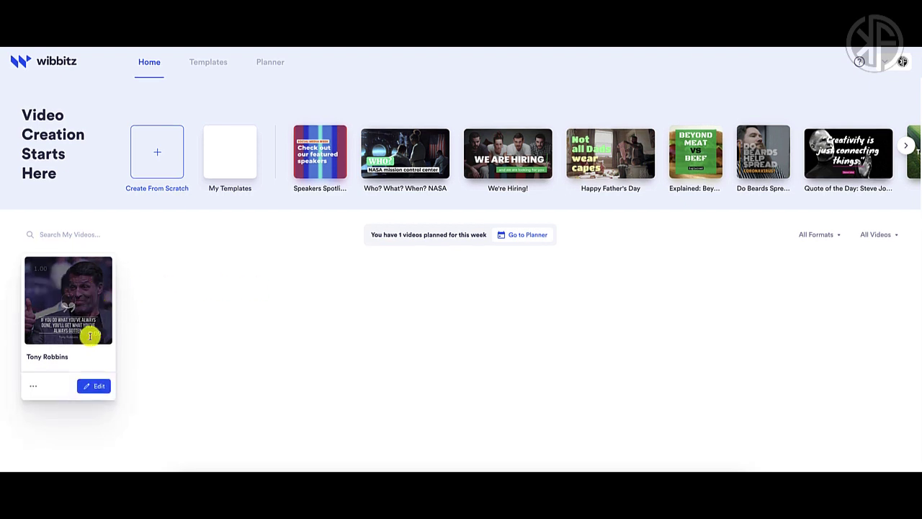
pyautogui.click(32, 387)
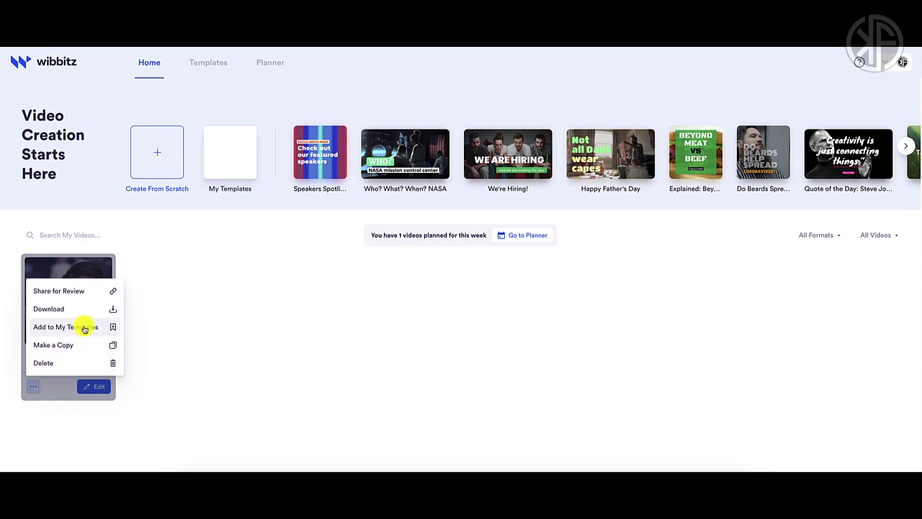
pyautogui.click(113, 309)
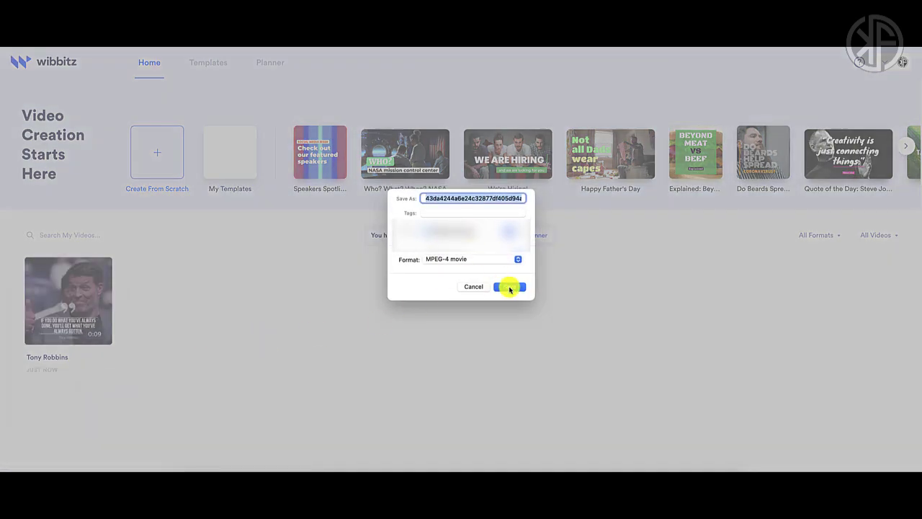
pyautogui.click(510, 287)
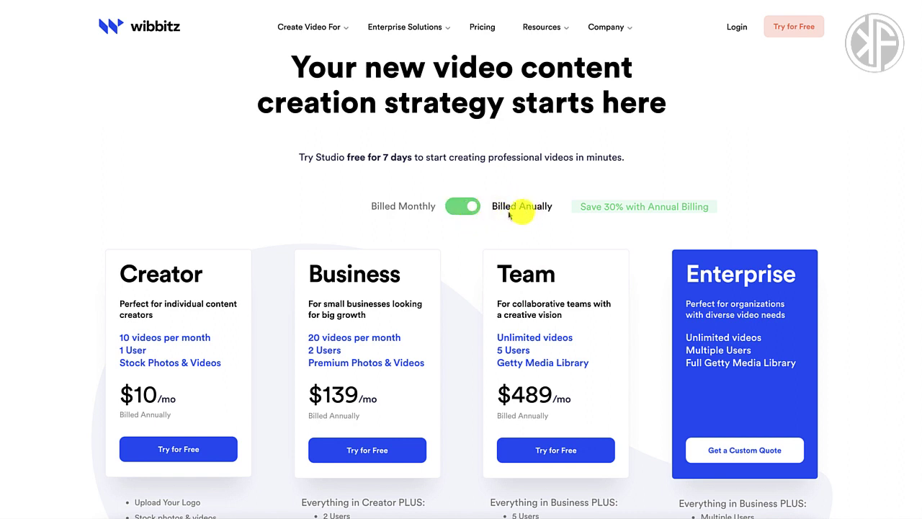
# - Compare the monthly and annual billing prices of the Wibbitz plans, leaving annual billing selected
pyautogui.click(453, 206)
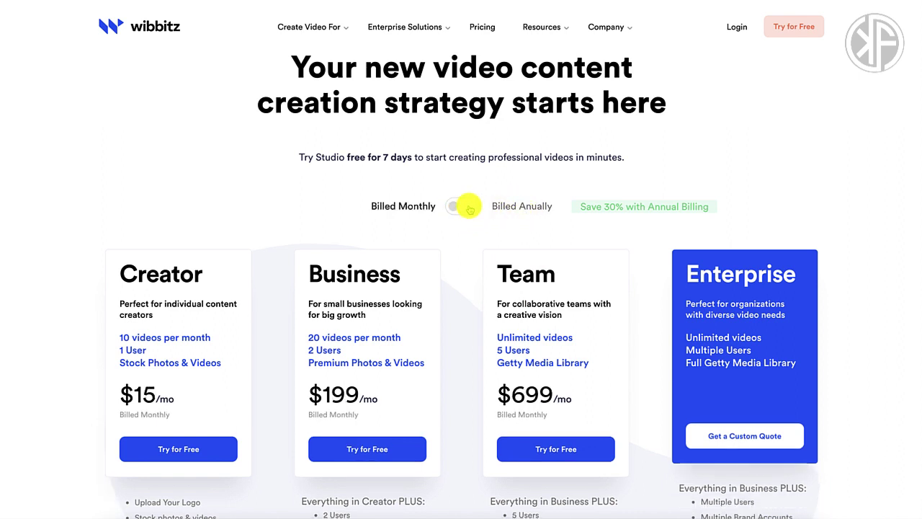
pyautogui.click(468, 208)
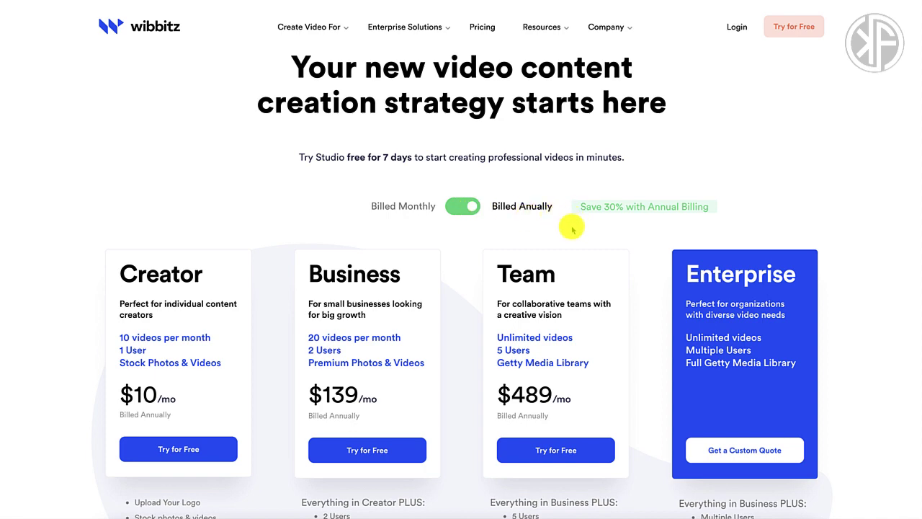
pyautogui.scroll(-2, 609, 229)
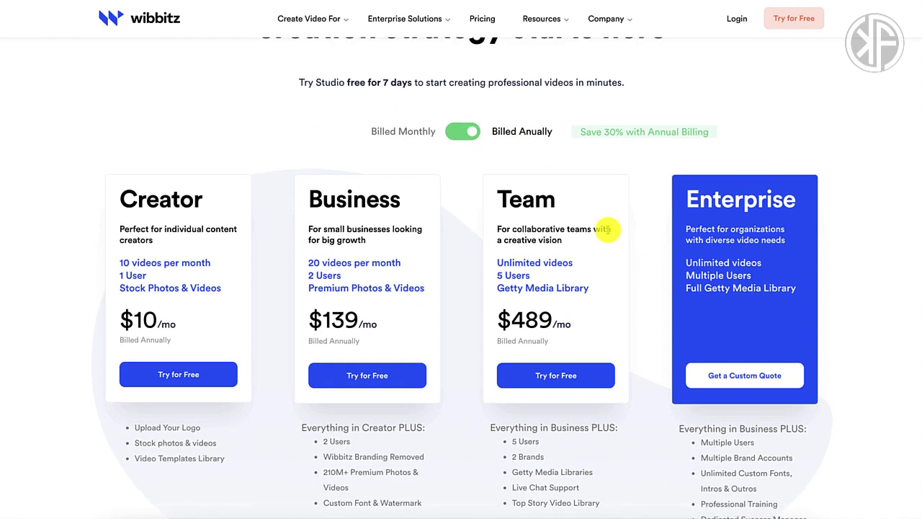
pyautogui.scroll(-2, 609, 231)
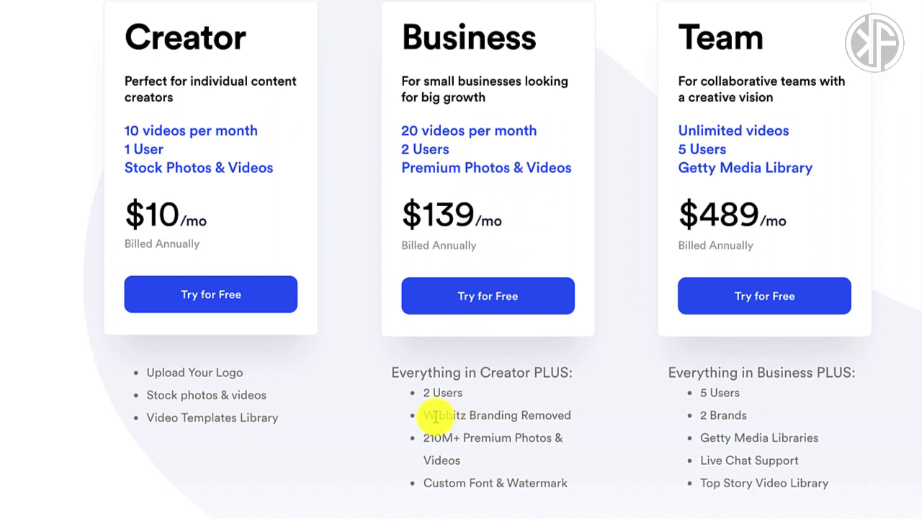
# - Review the Business plan's branding removal and custom font features and the Team plan's live chat support and Top Story Video Library
pyautogui.moveTo(424, 415); pyautogui.dragTo(585, 425)
pyautogui.click(597, 426)
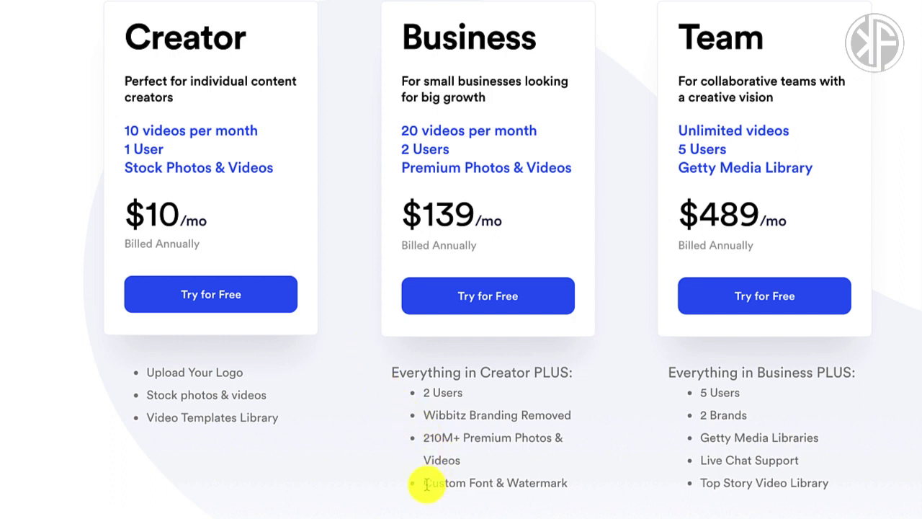
pyautogui.moveTo(426, 484); pyautogui.dragTo(569, 487)
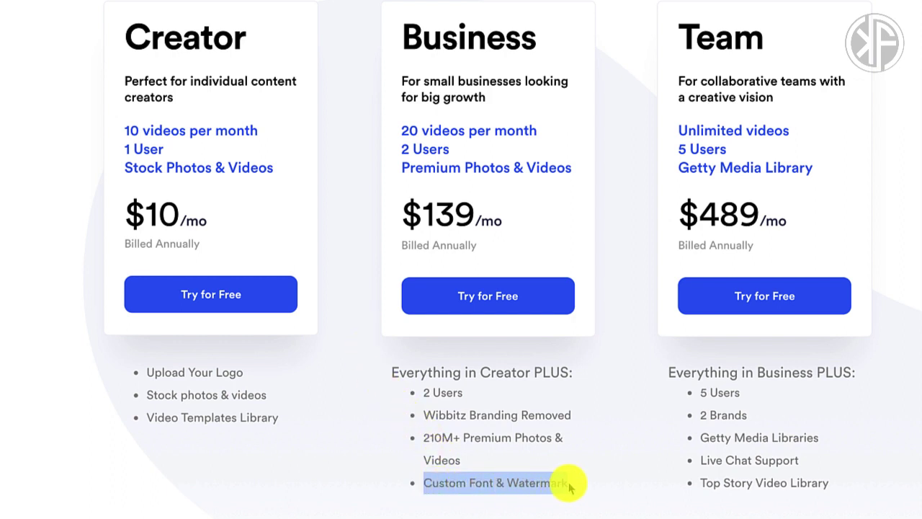
pyautogui.click(591, 490)
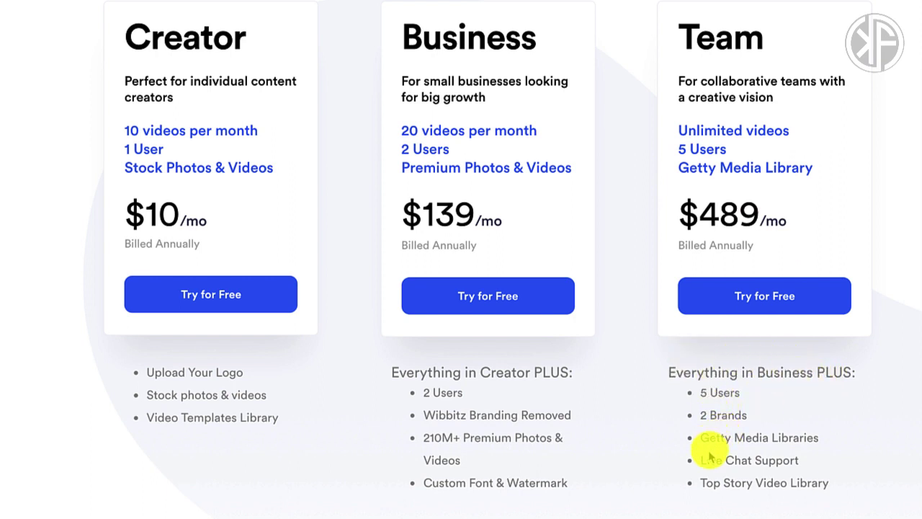
pyautogui.moveTo(696, 461); pyautogui.dragTo(801, 464)
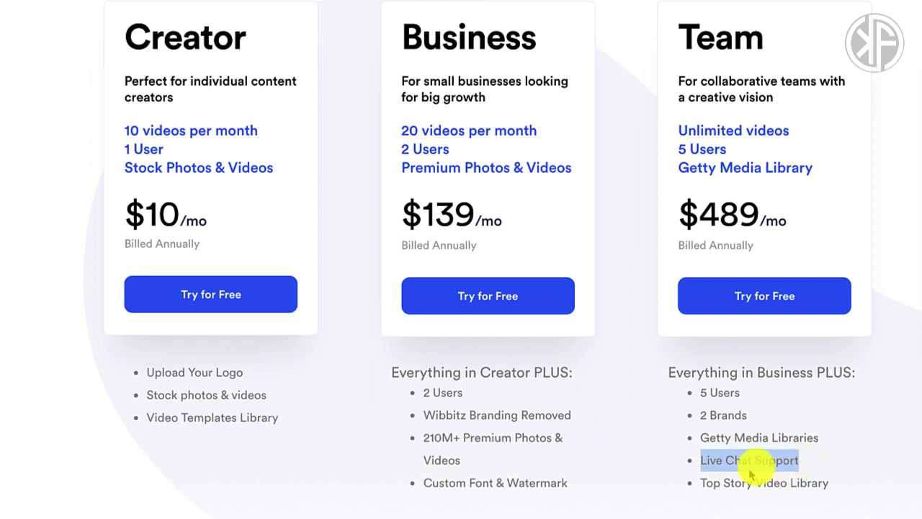
pyautogui.moveTo(700, 481); pyautogui.dragTo(849, 491)
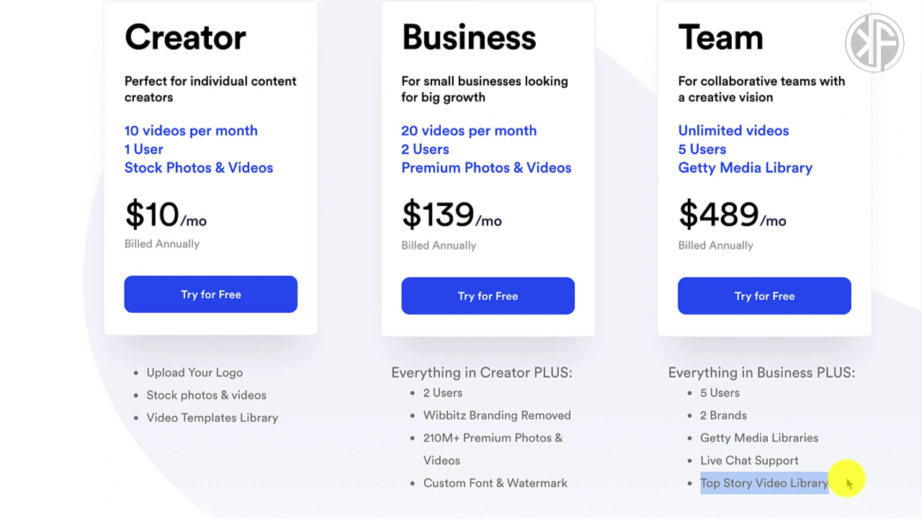
pyautogui.click(847, 484)
# - Open the full plan comparison, examine its account, video and brand customization features, and return to the plan prices
pyautogui.scroll(-2, 847, 482)
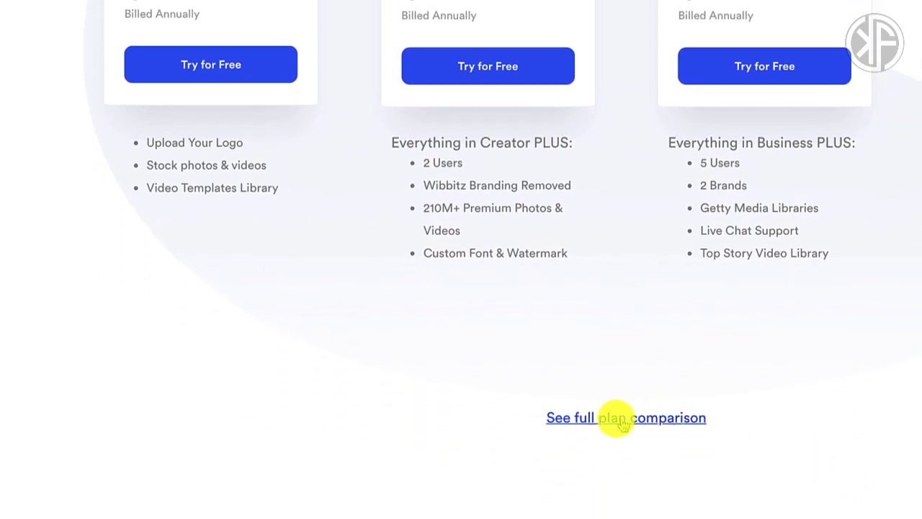
pyautogui.click(621, 425)
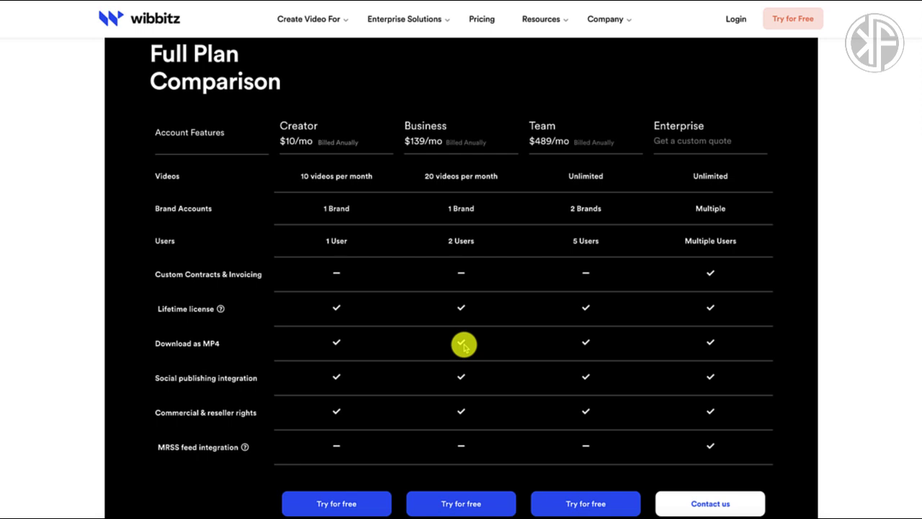
pyautogui.scroll(-2, 464, 347)
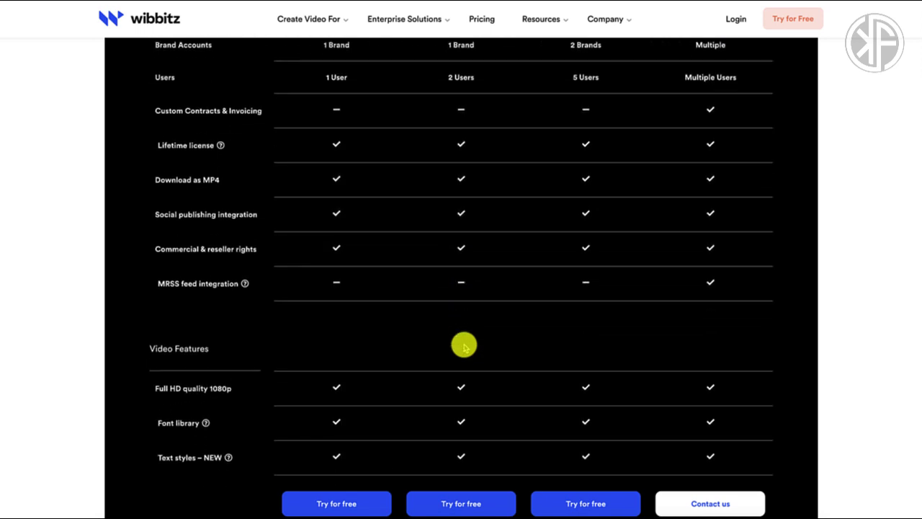
pyautogui.scroll(-7, 464, 346)
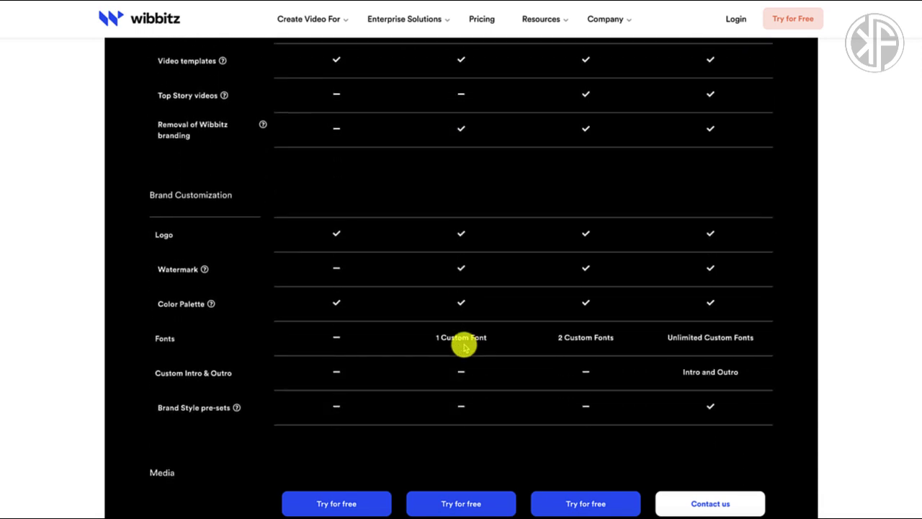
pyautogui.scroll(-2, 464, 346)
pyautogui.scroll(18, 464, 346)
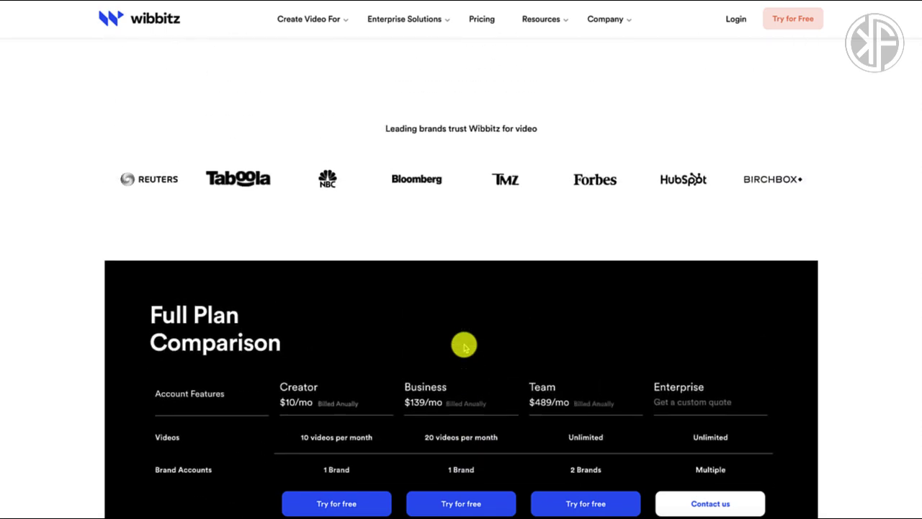
pyautogui.scroll(12, 464, 347)
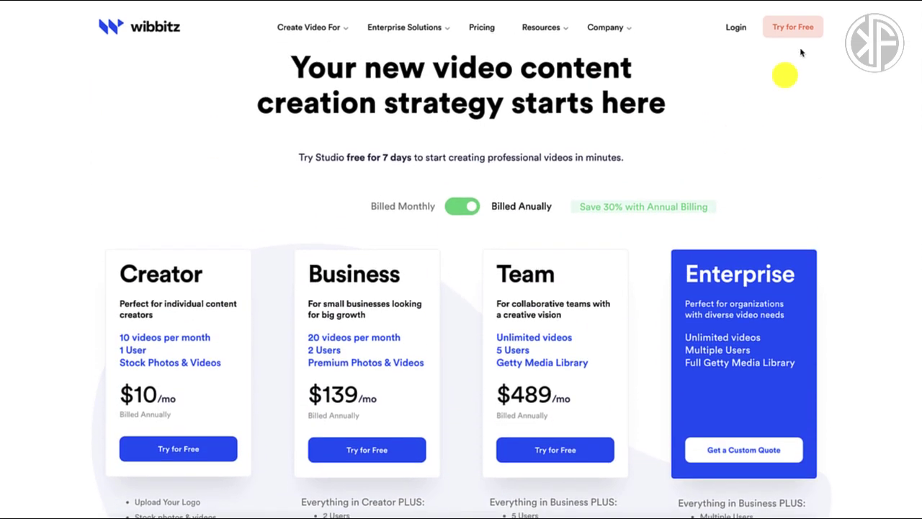